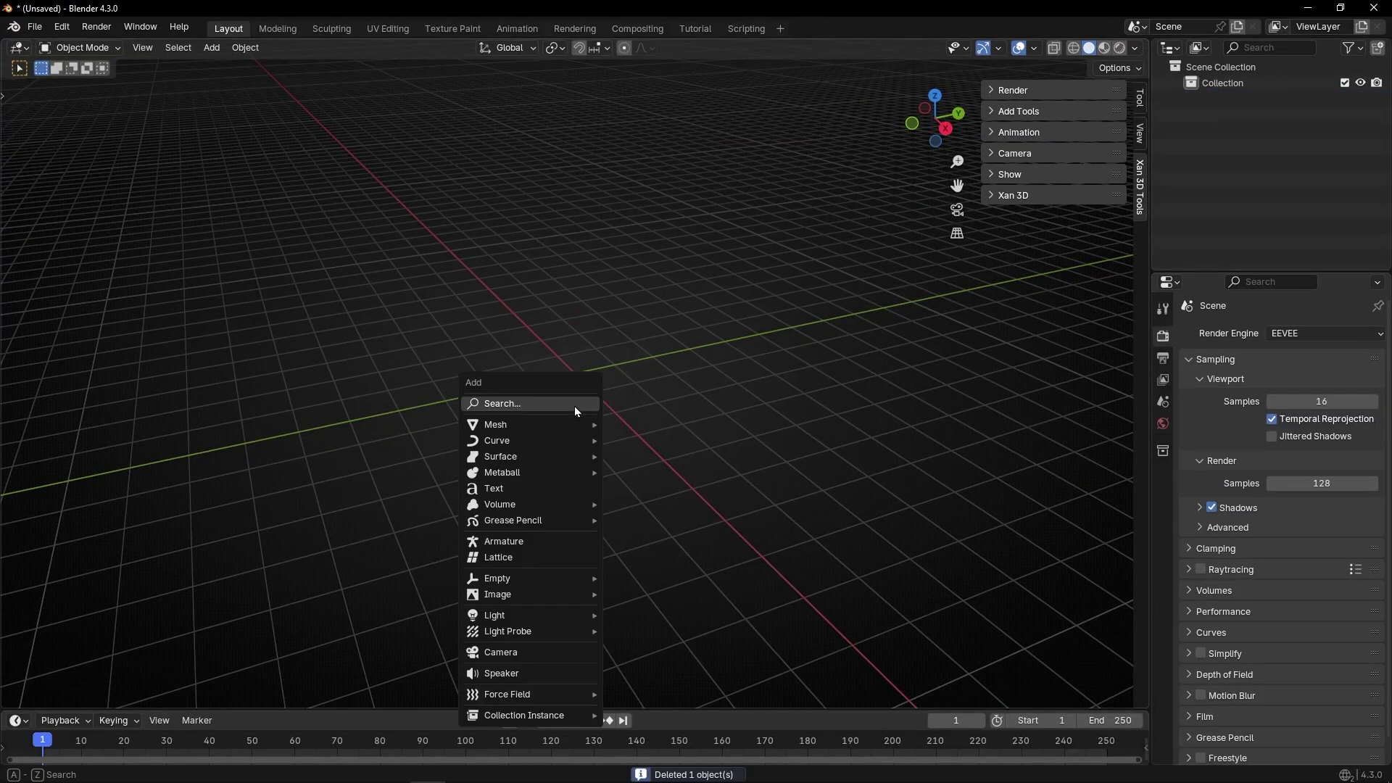
# Add a Suzanne monkey mesh through the 'mon' search and zoom in on it.
pyautogui.write('mone')
pyautogui.press('Return')
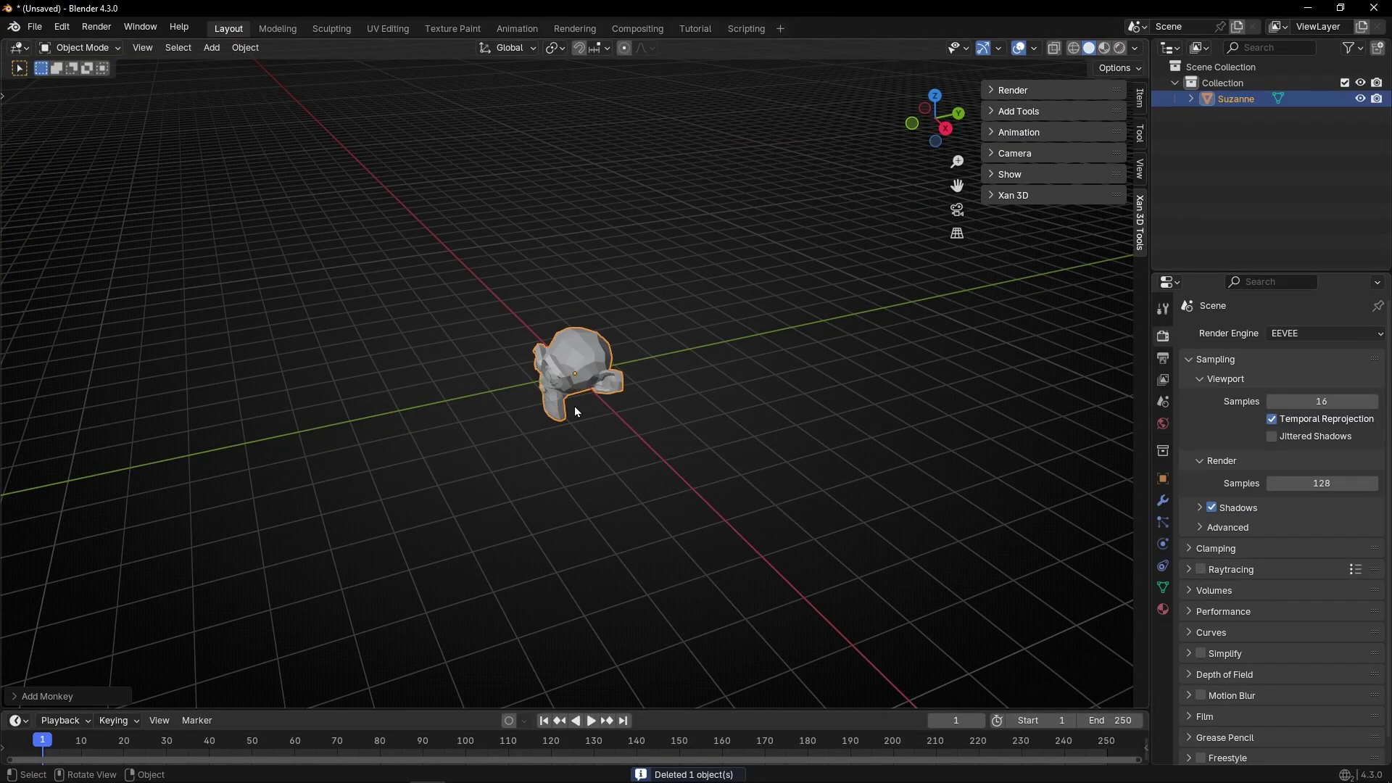
pyautogui.scroll(8, 574, 410)
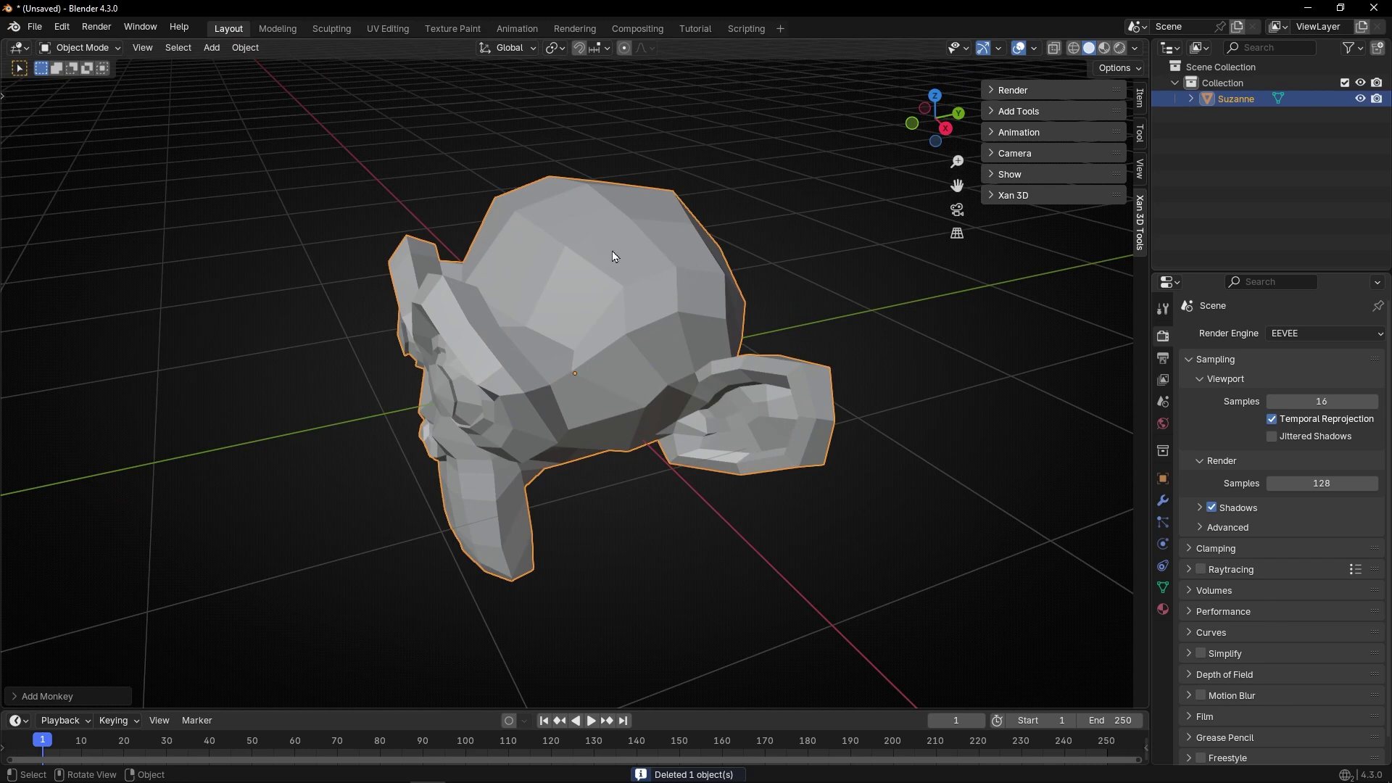
# Add a Subdivision Surface modifier with viewport and render levels both set to 3.
pyautogui.click(1162, 500)
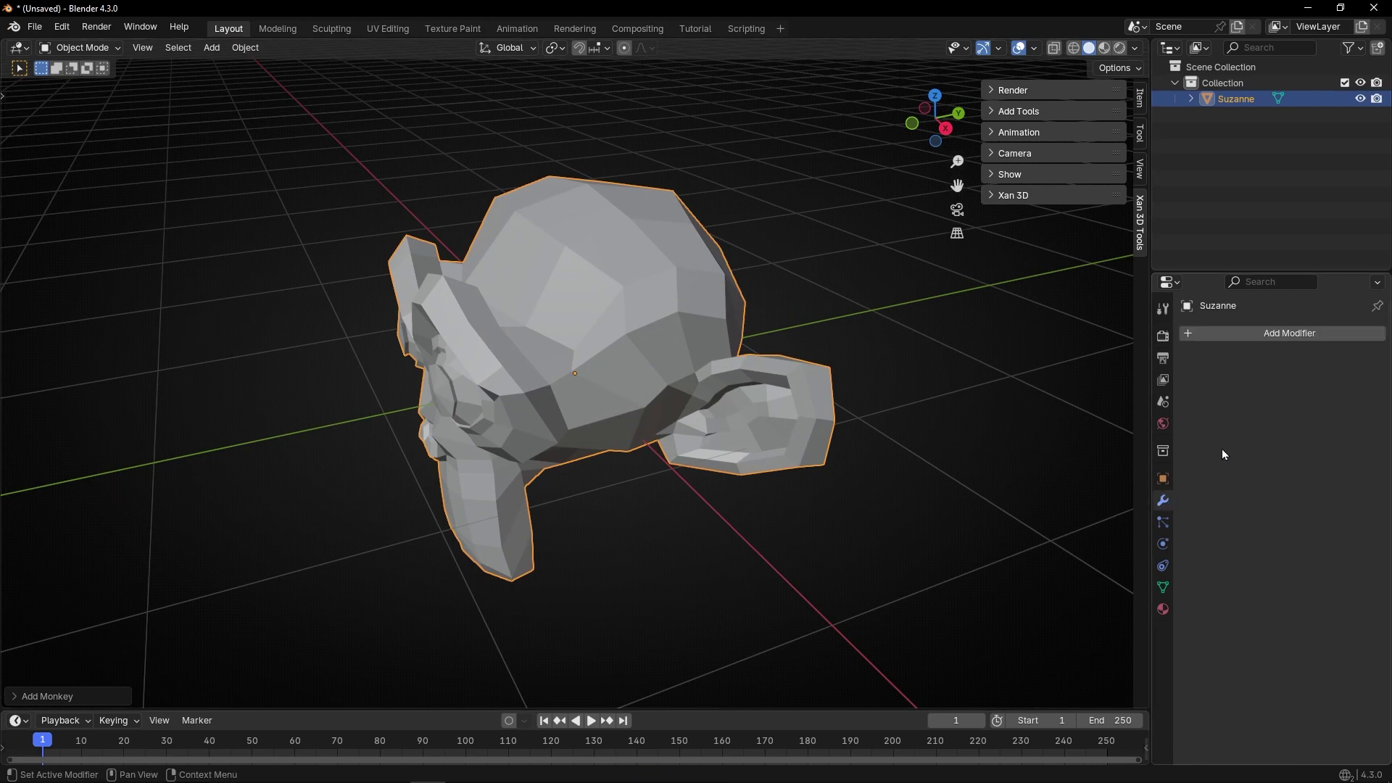
pyautogui.click(1284, 334)
pyautogui.click(1242, 337)
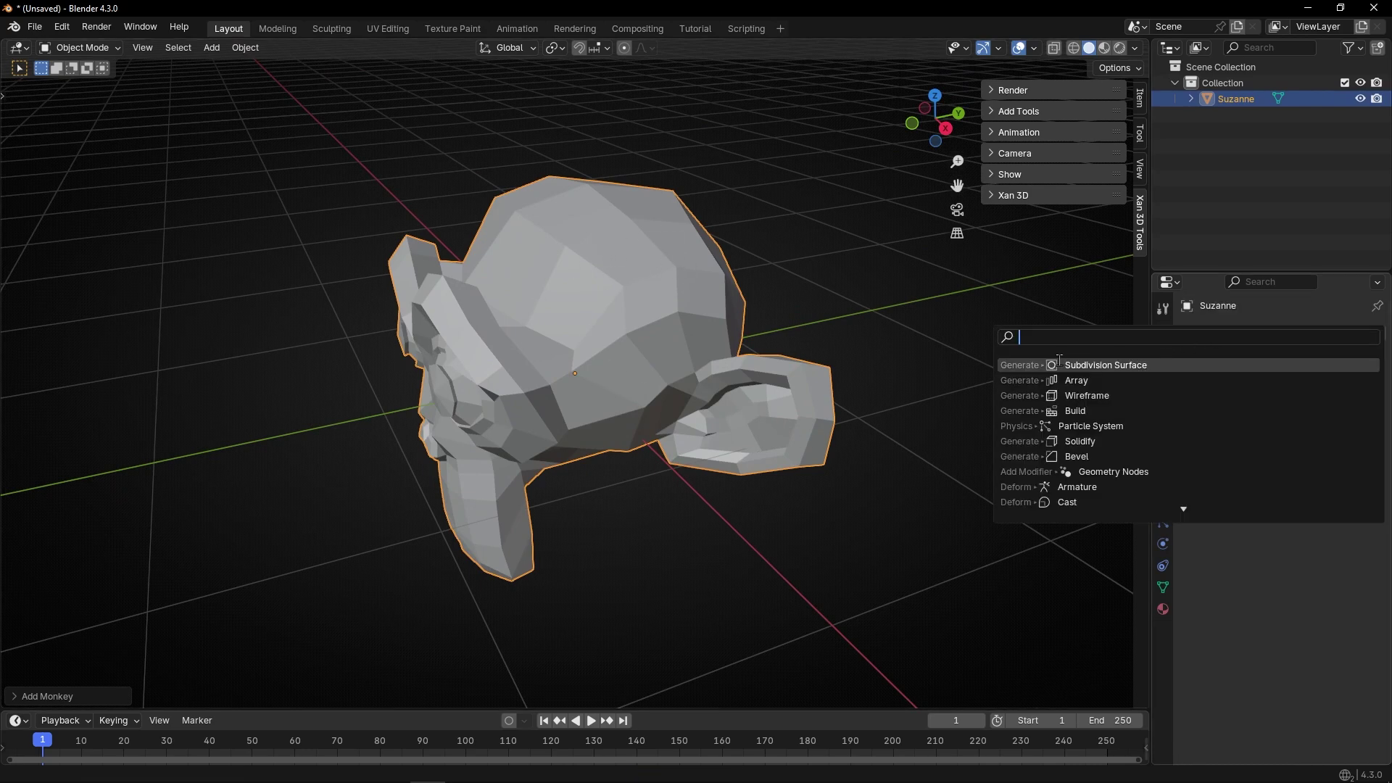
pyautogui.click(1163, 364)
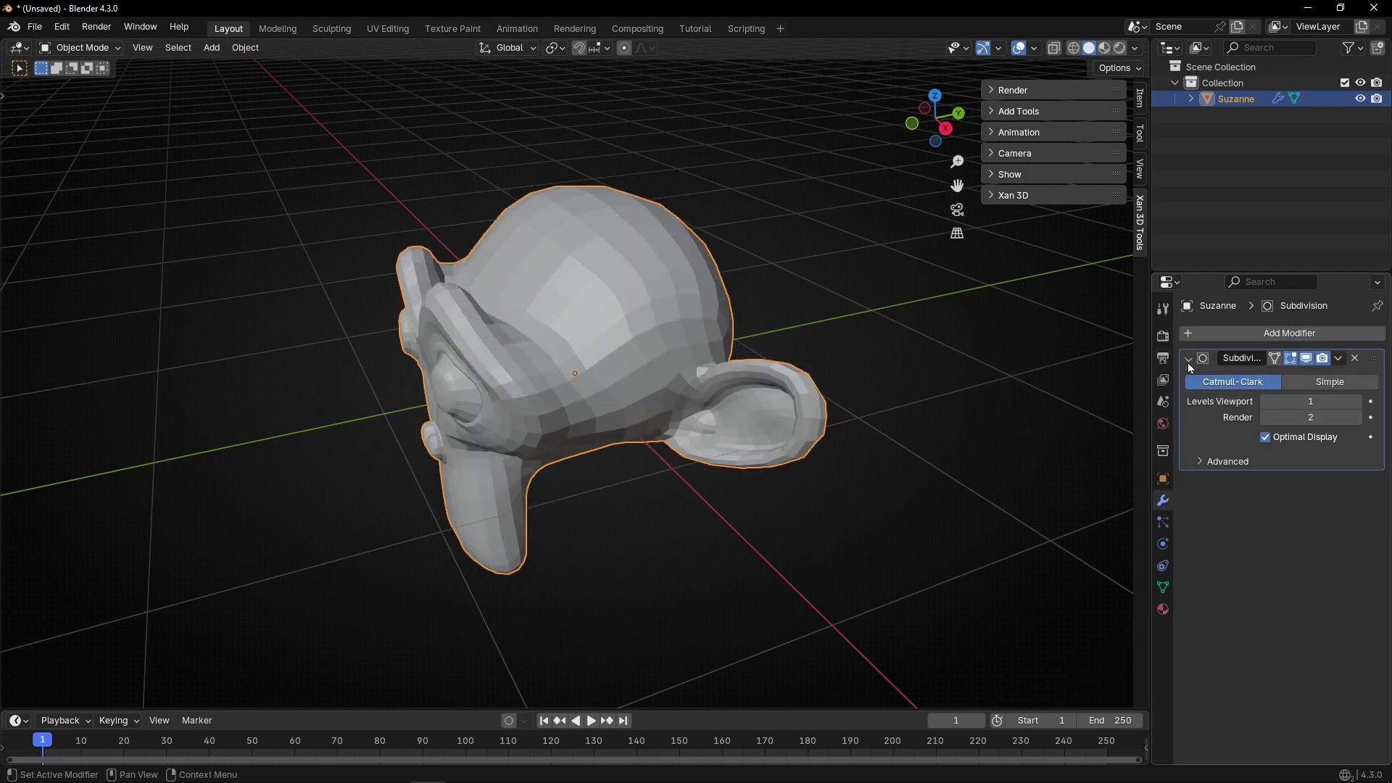
pyautogui.click(1357, 402)
pyautogui.click(1357, 402)
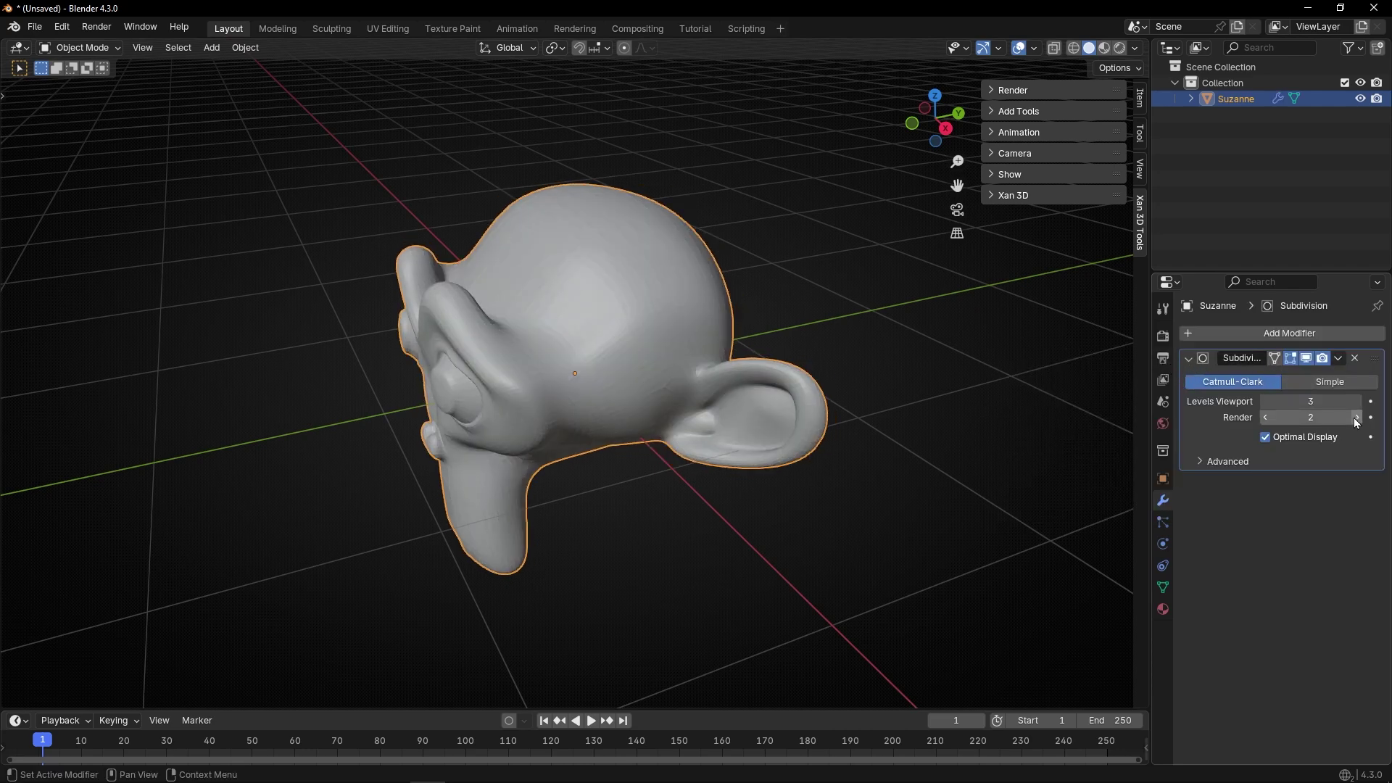
pyautogui.click(1357, 418)
# Shade Suzanne smooth.
pyautogui.scroll(1, 538, 288)
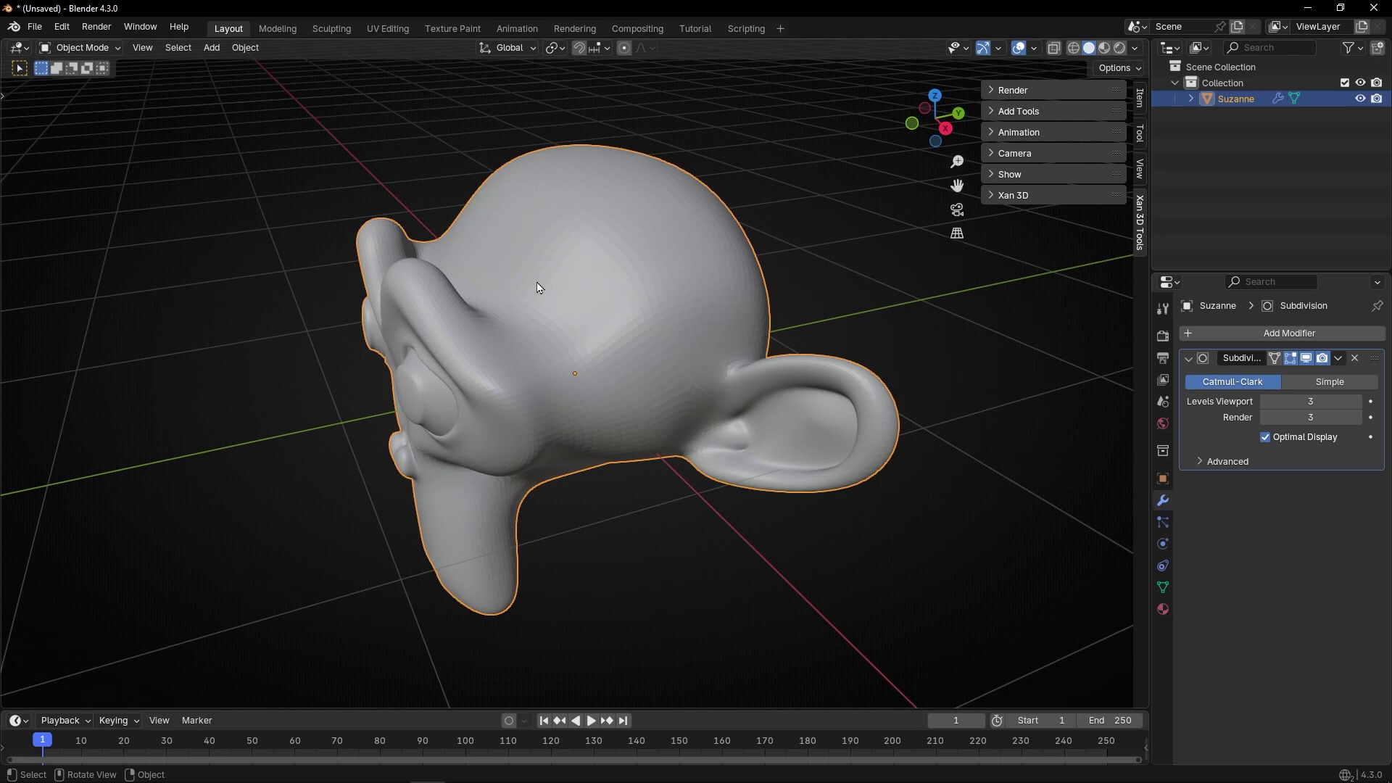
pyautogui.rightClick(606, 243)
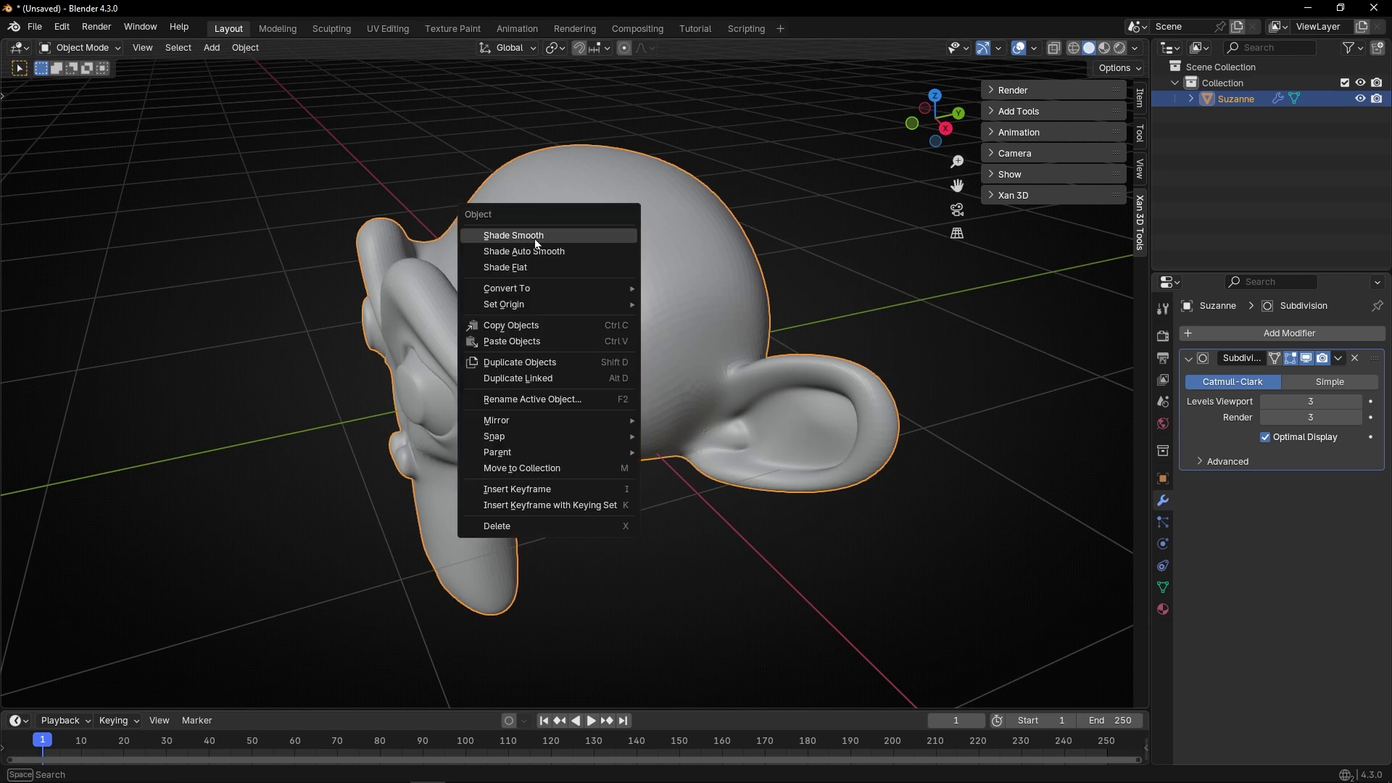
pyautogui.click(564, 237)
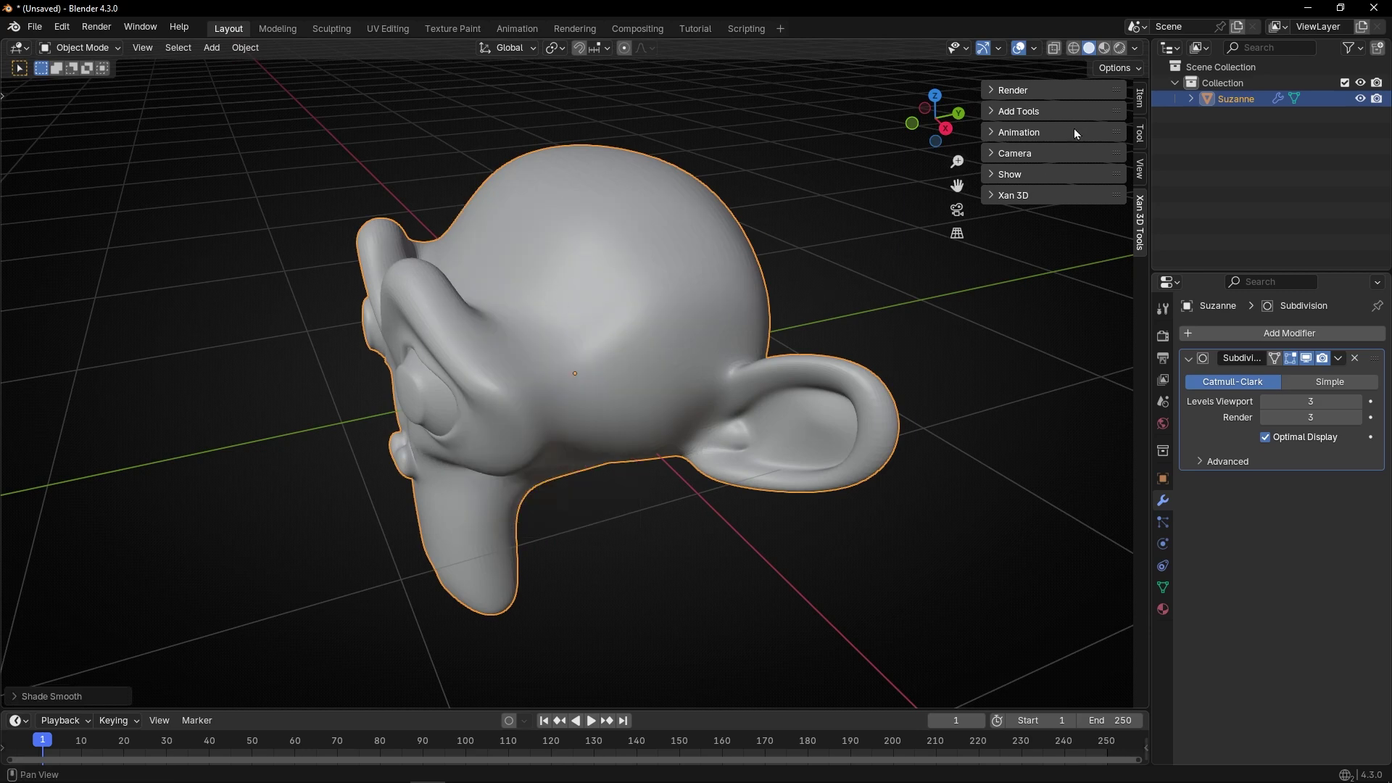
# Switch to Rendered shading, set World Strength to 0.000 and hide viewport overlays.
pyautogui.click(1118, 52)
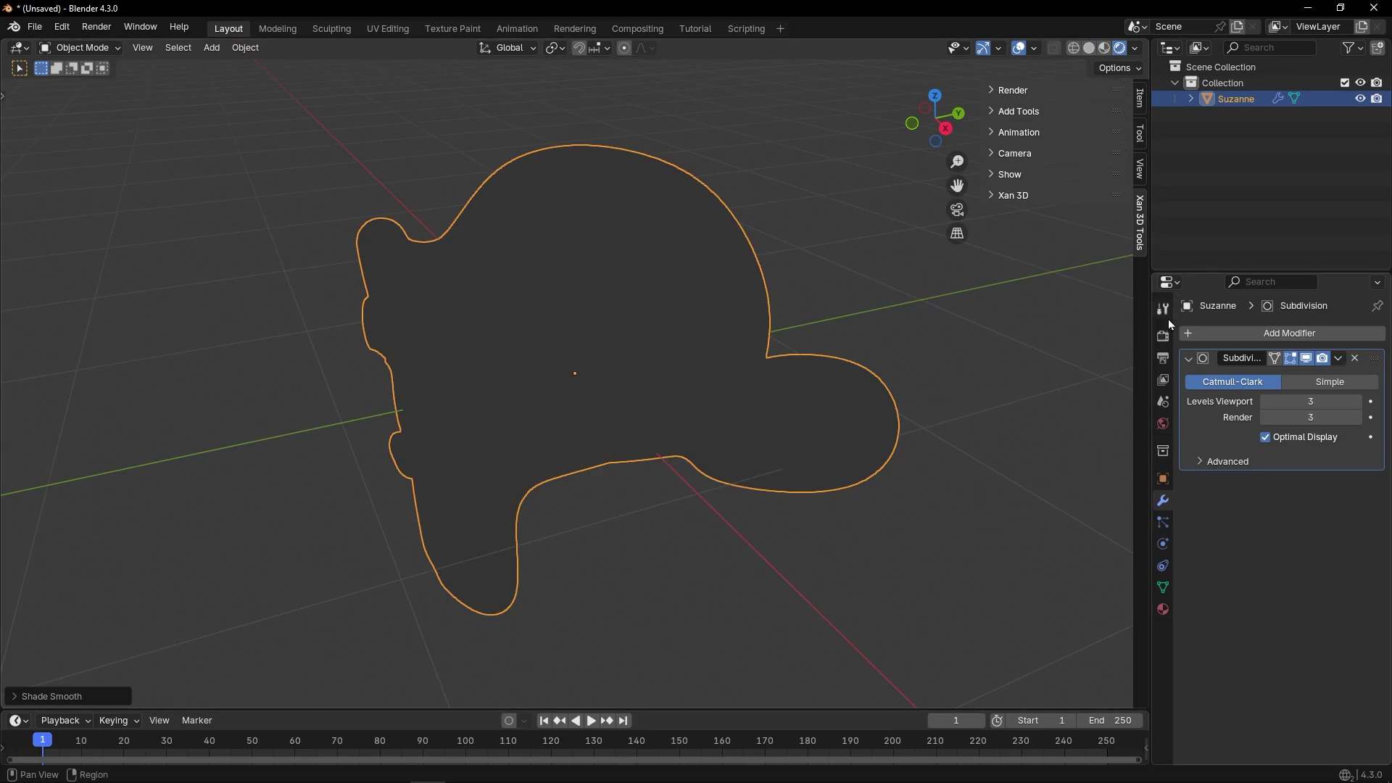
pyautogui.click(1163, 423)
pyautogui.moveTo(1318, 456); pyautogui.dragTo(1276, 456)
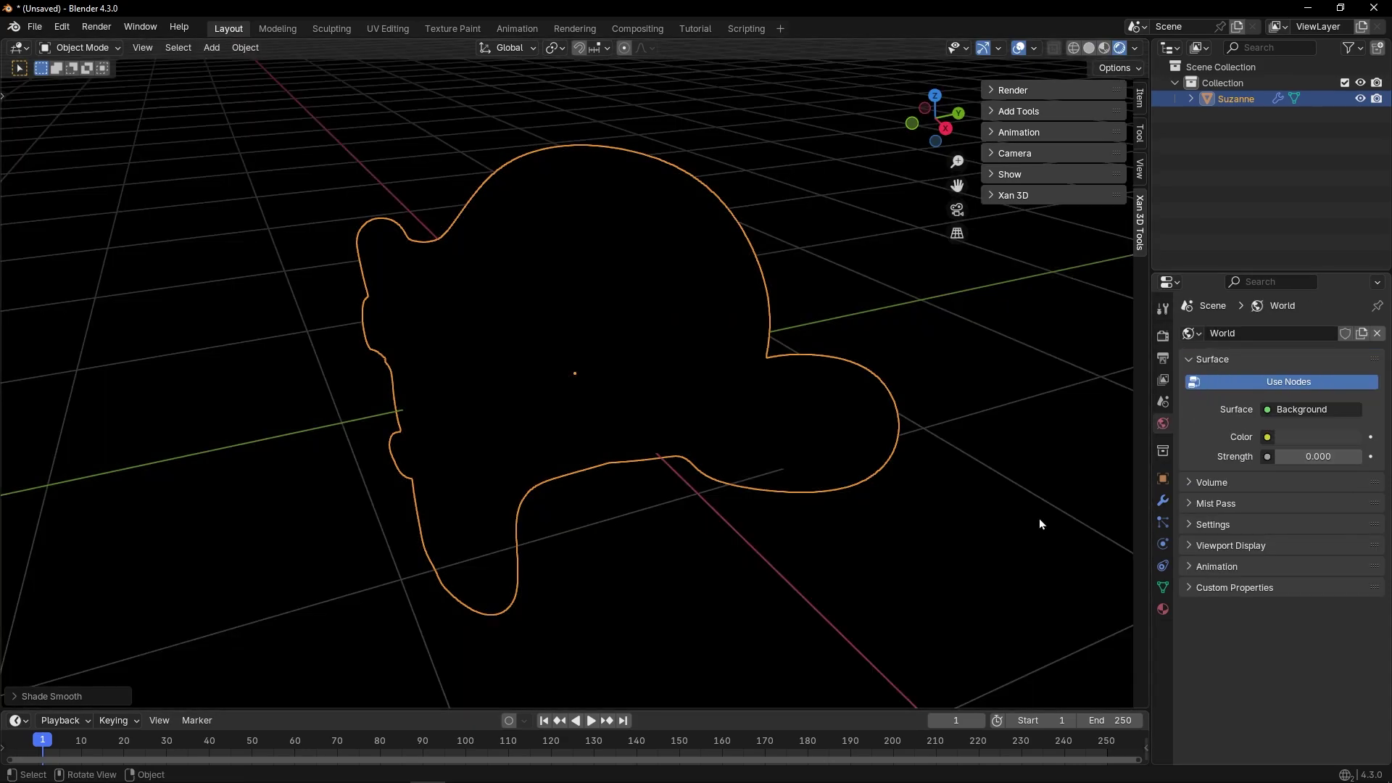
pyautogui.click(1025, 174)
pyautogui.click(1026, 205)
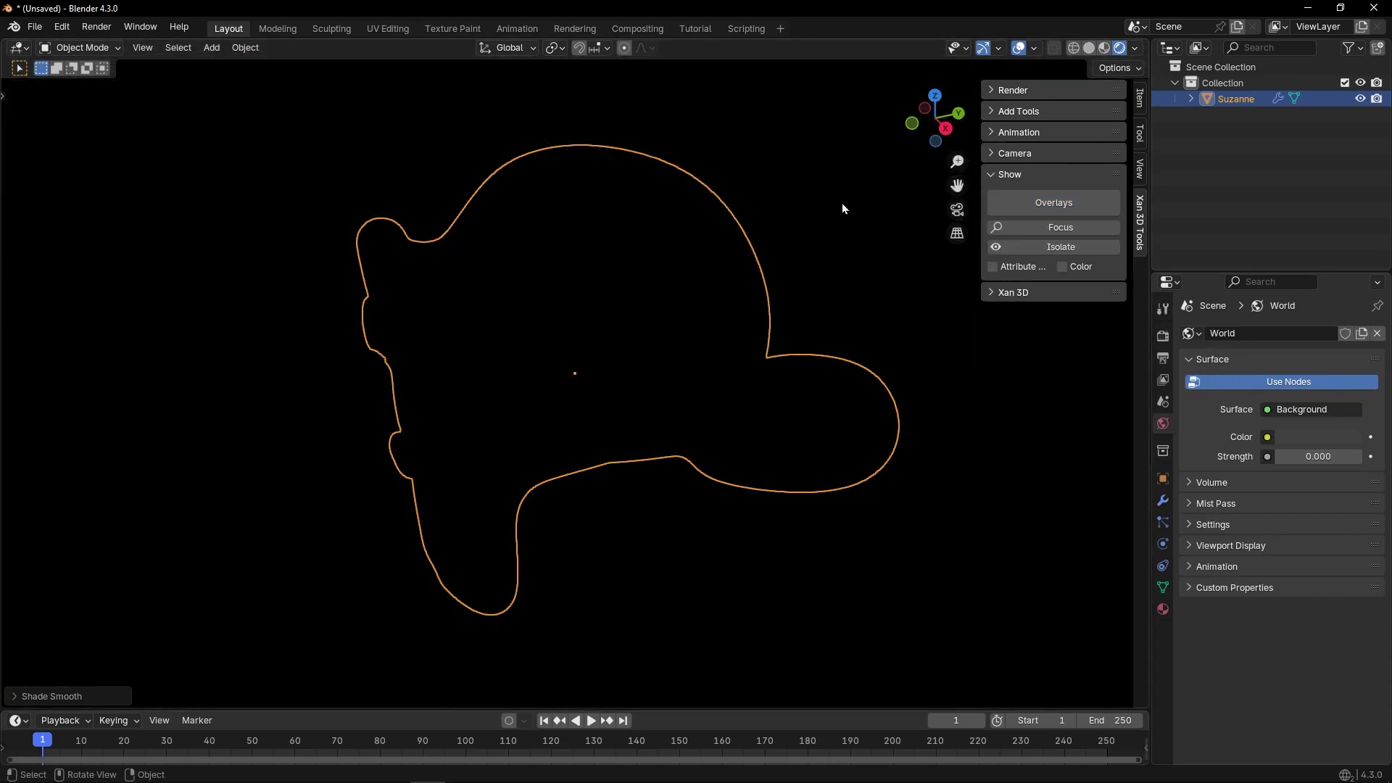
# Hide the side panel, collapse the outliner and properties, and close the timeline.
pyautogui.press('n')
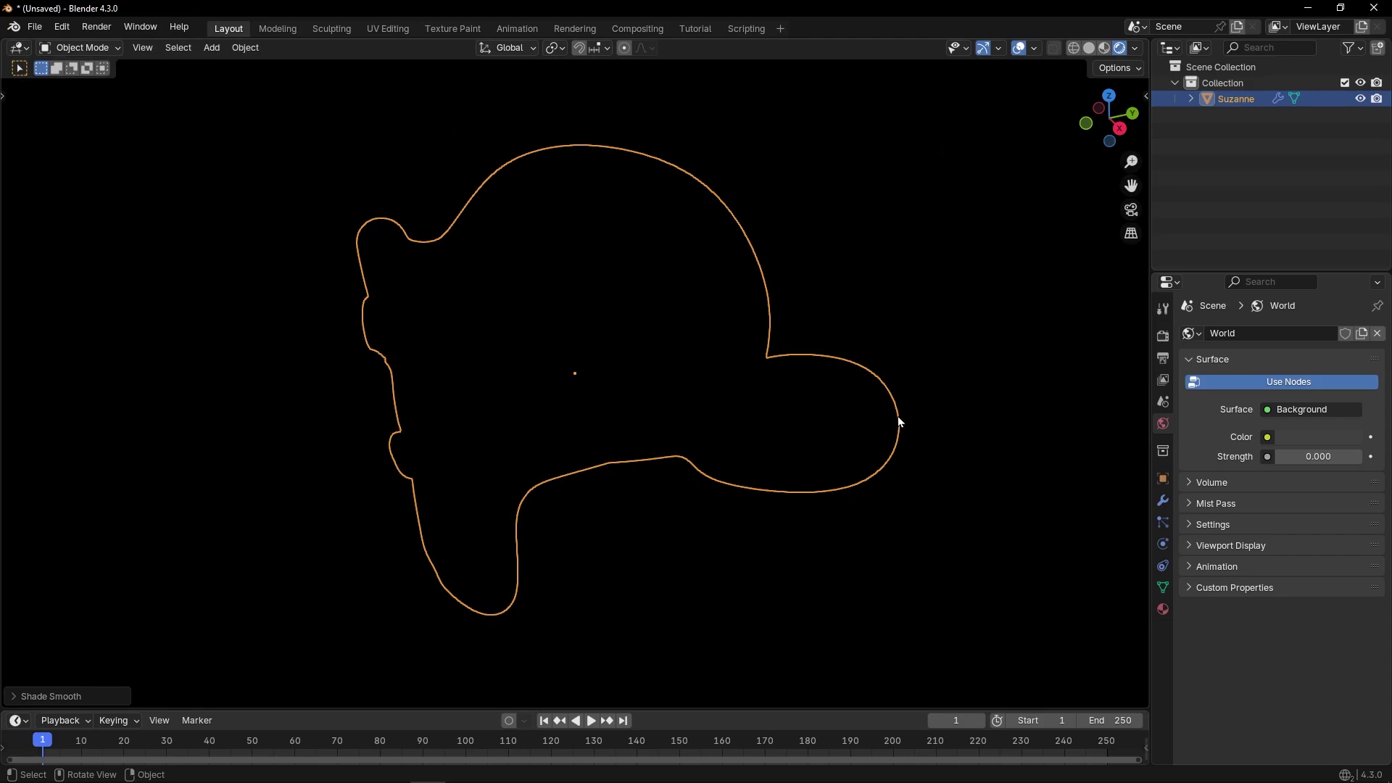
pyautogui.moveTo(1151, 435); pyautogui.dragTo(1370, 464)
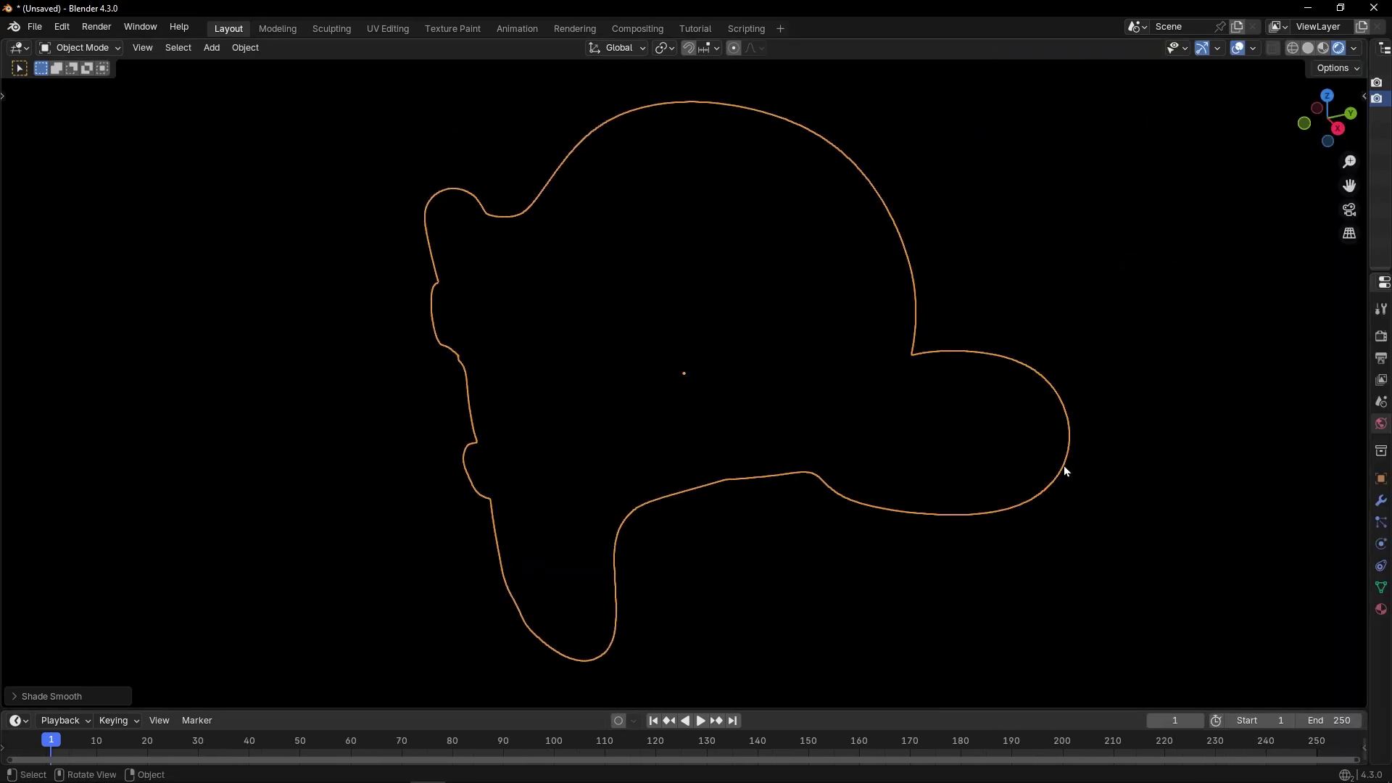
pyautogui.rightClick(793, 720)
pyautogui.click(765, 757)
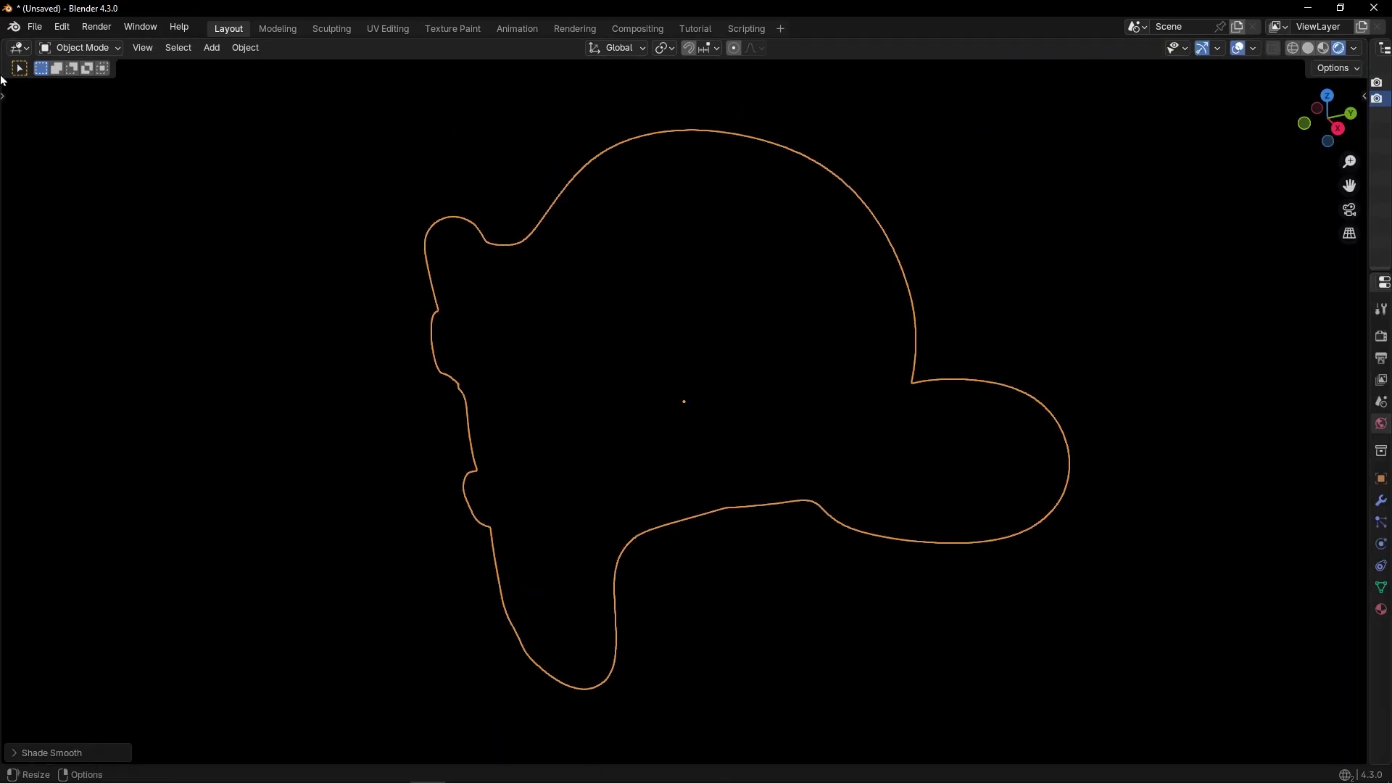
# Split the viewport into a Rendered view on the left and a Shader Editor on the right.
pyautogui.moveTo(2, 56)
pyautogui.mouseDown()
pyautogui.moveTo(655, 119)
pyautogui.moveTo(665, 181)
pyautogui.mouseUp()
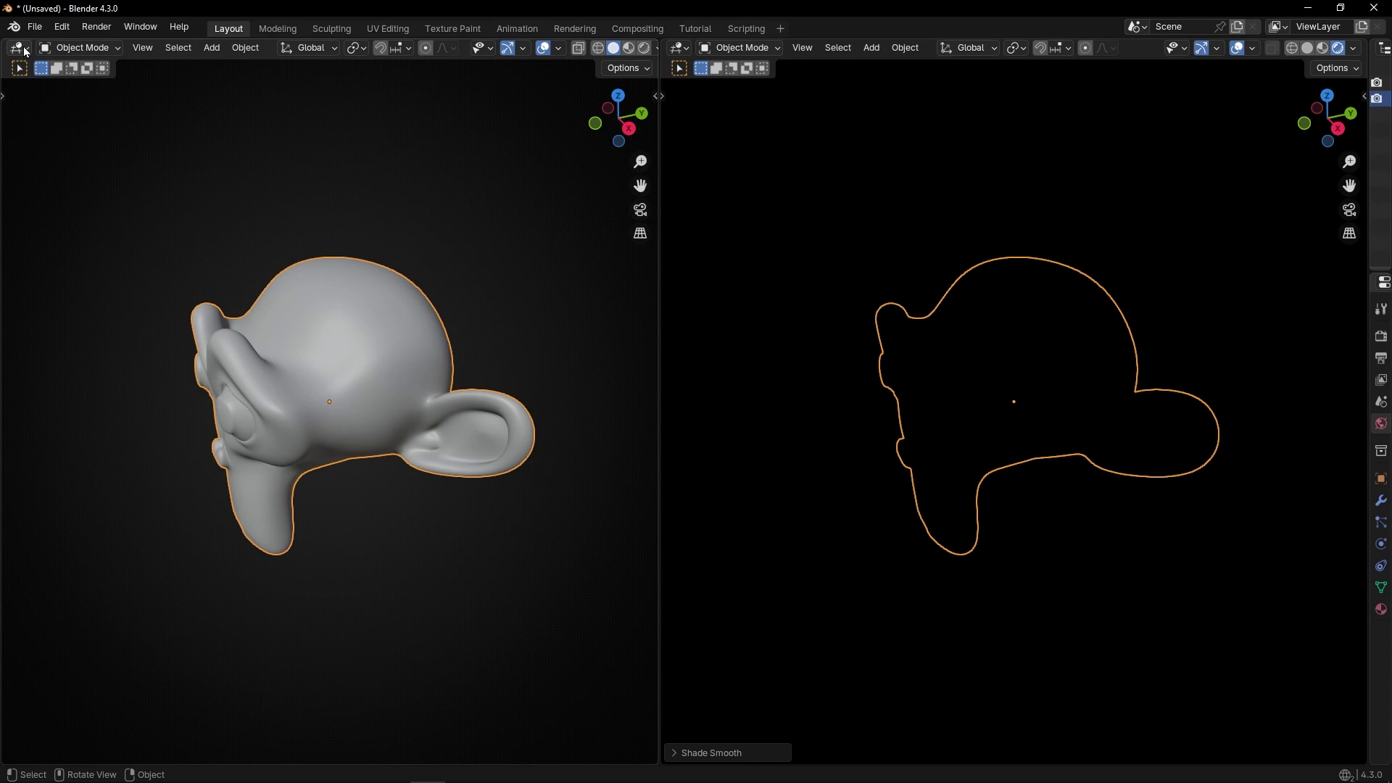
pyautogui.click(645, 48)
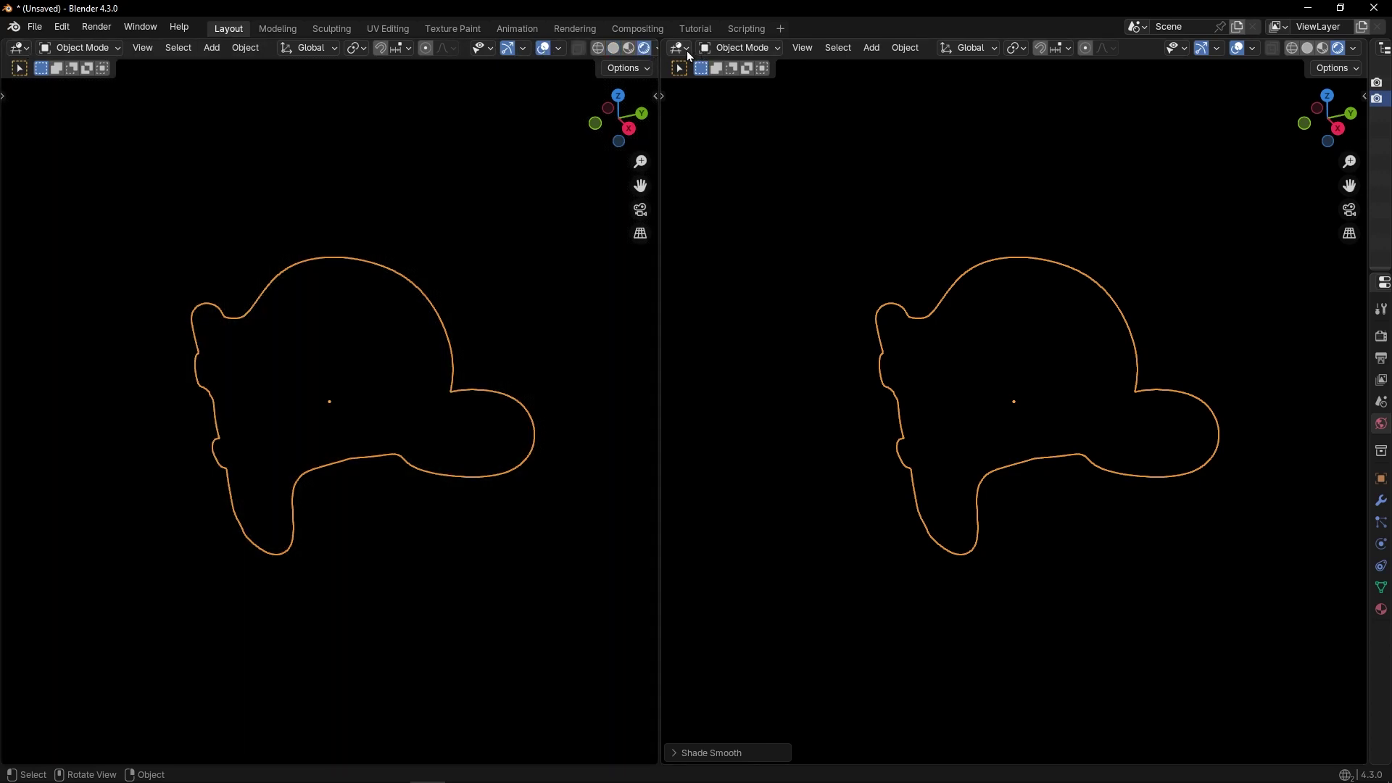
pyautogui.click(678, 50)
pyautogui.click(718, 212)
pyautogui.press('n')
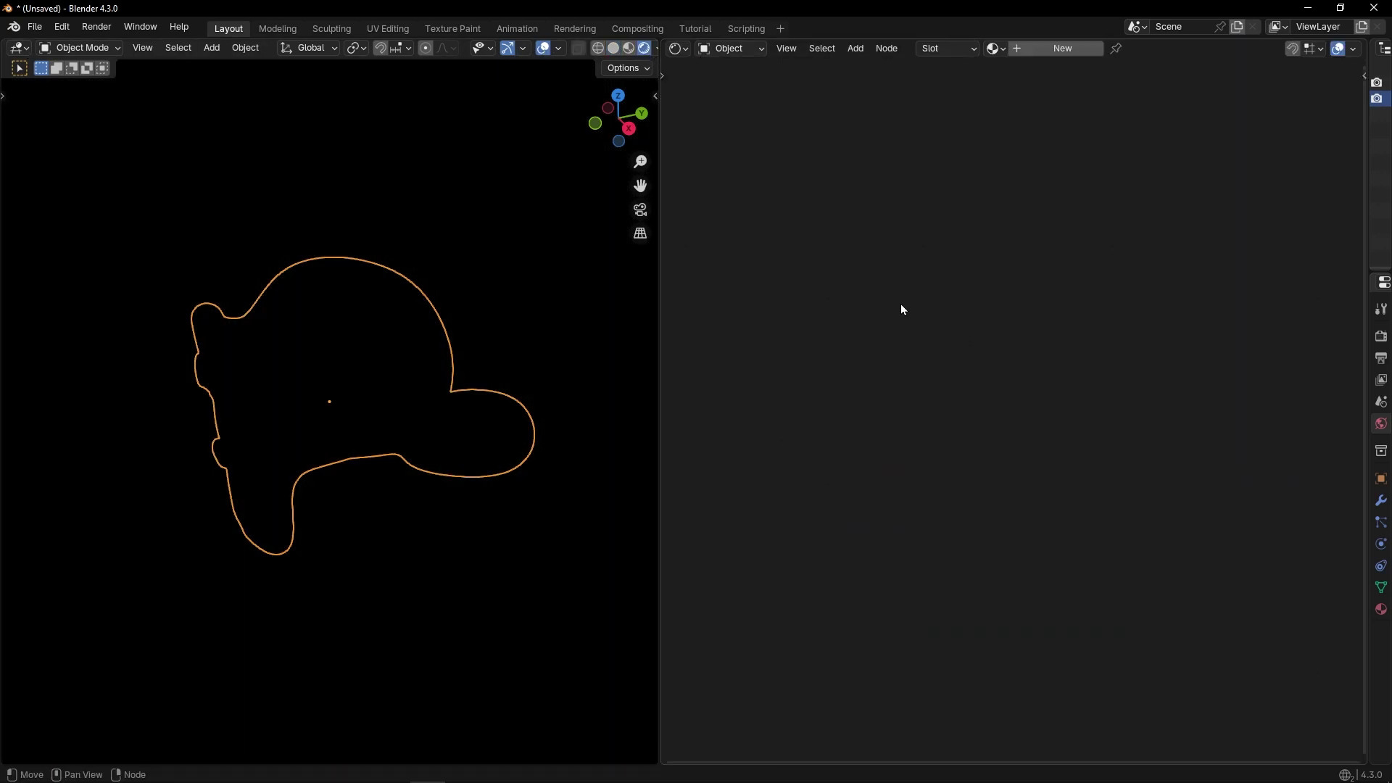
# Create a new material, Material.001, for Suzanne and frame its nodes.
pyautogui.click(1063, 47)
pyautogui.scroll(4, 943, 362)
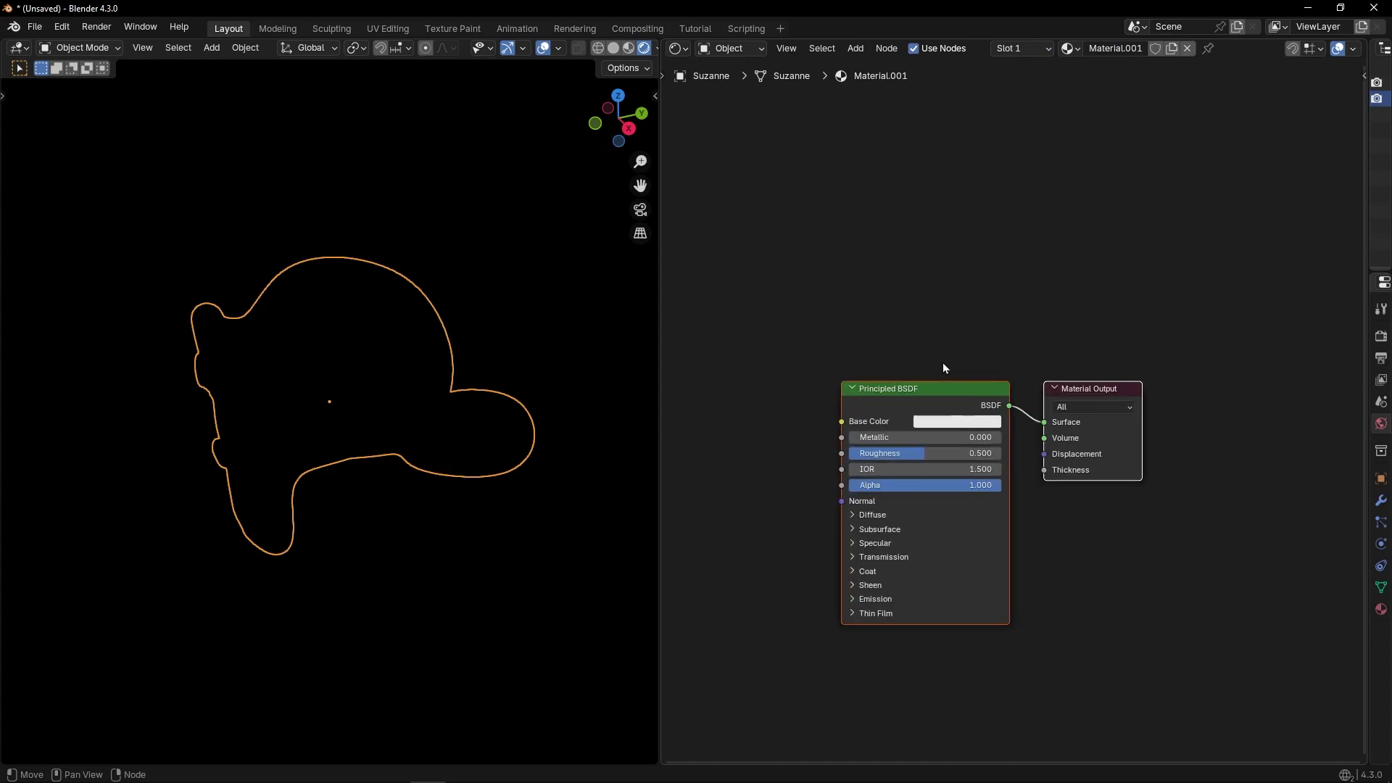
pyautogui.moveTo(894, 345); pyautogui.dragTo(905, 220, button='middle')
pyautogui.scroll(3, 369, 387)
pyautogui.moveTo(368, 387); pyautogui.dragTo(428, 363, button='middle')
# Replace the Principled BSDF with a Transparent BSDF node.
pyautogui.click(921, 299)
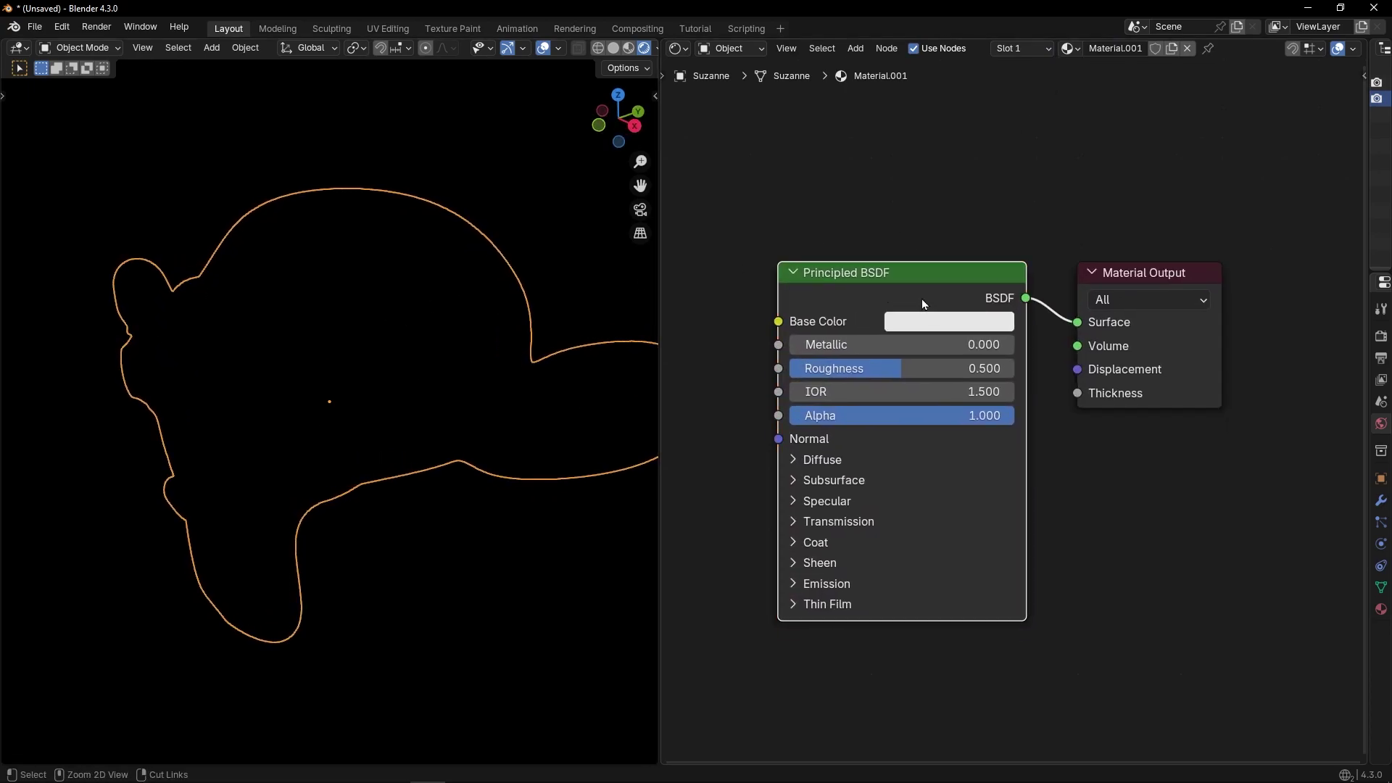
pyautogui.press('Delete')
pyautogui.hotkey('shift', 'a')
pyautogui.write('tran')
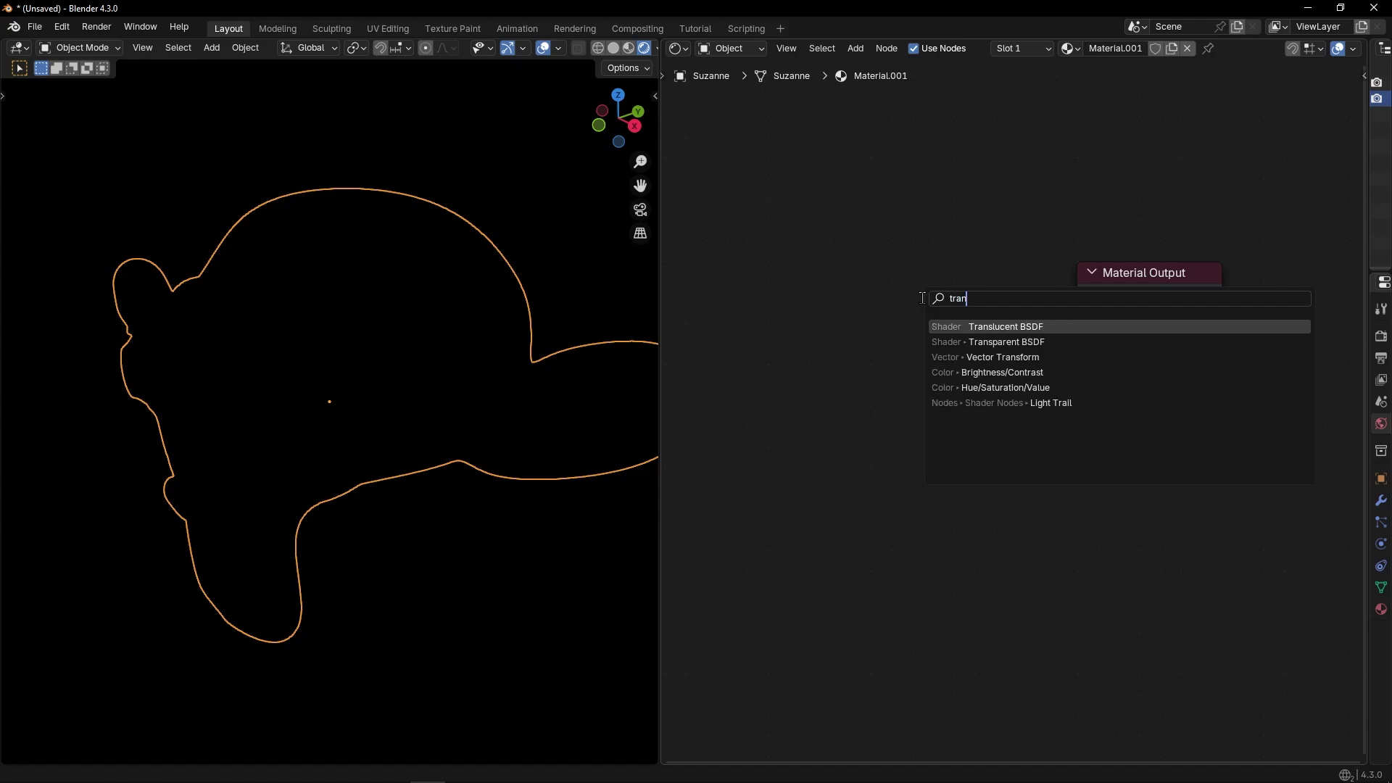
pyautogui.press('Down')
pyautogui.press('Return')
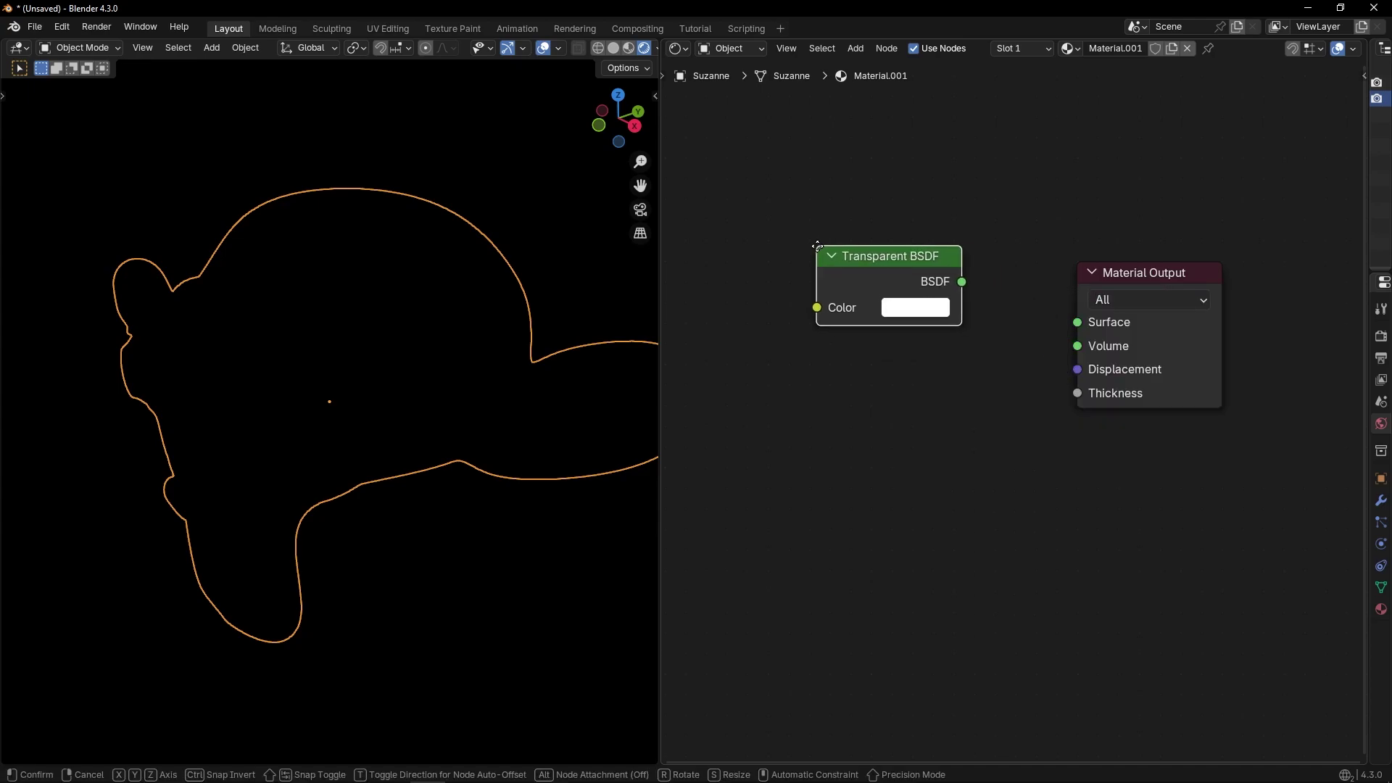
pyautogui.click(815, 247)
# Add an Emission node below the Transparent BSDF and move Material Output right.
pyautogui.hotkey('shift', 'a')
pyautogui.write('emis')
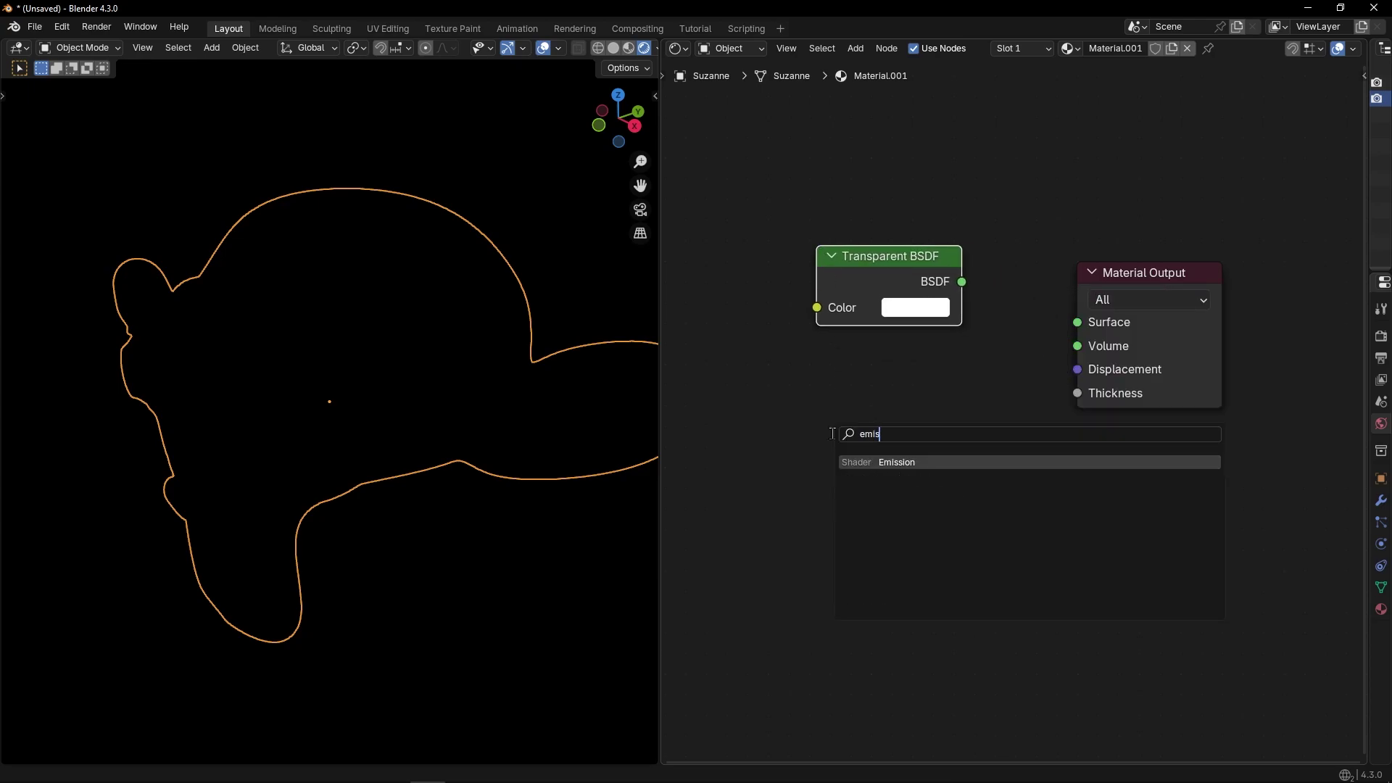
pyautogui.press('Return')
pyautogui.click(822, 377)
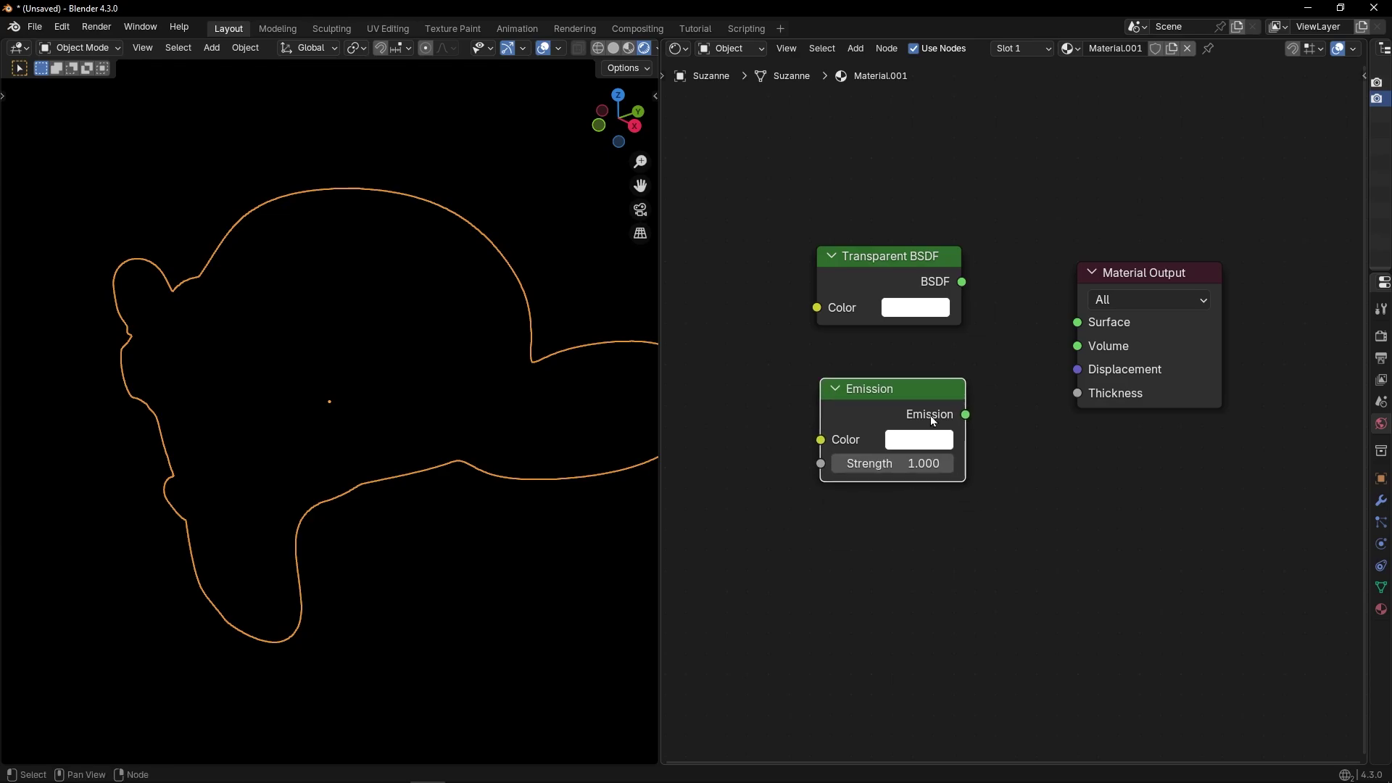
pyautogui.scroll(1, 1011, 399)
pyautogui.moveTo(1011, 398); pyautogui.dragTo(970, 440, button='middle')
pyautogui.moveTo(1085, 317); pyautogui.dragTo(1145, 317)
# Add a Mix Shader of Transparent BSDF and Emission feeding the Material Output Surface.
pyautogui.hotkey('shift', 'a')
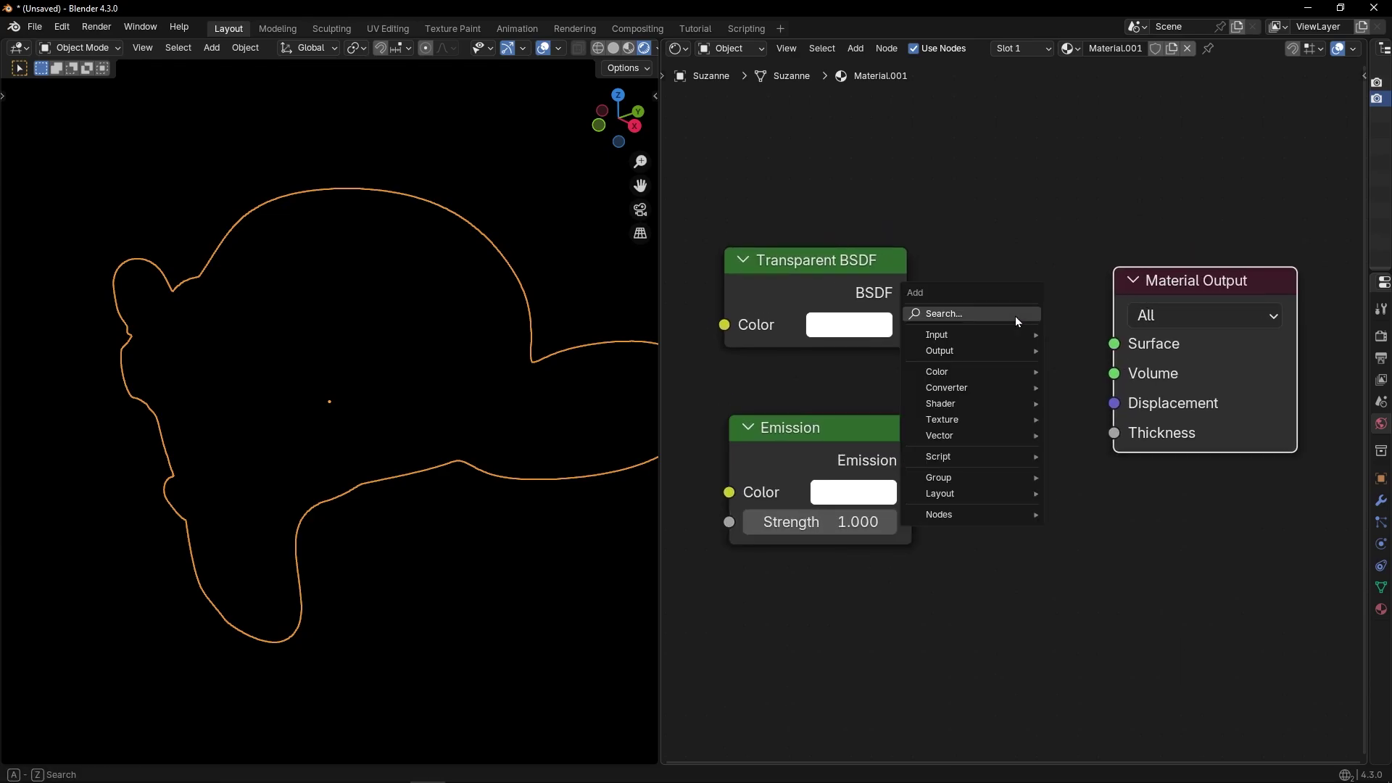
pyautogui.write('mix sha')
pyautogui.press('Return')
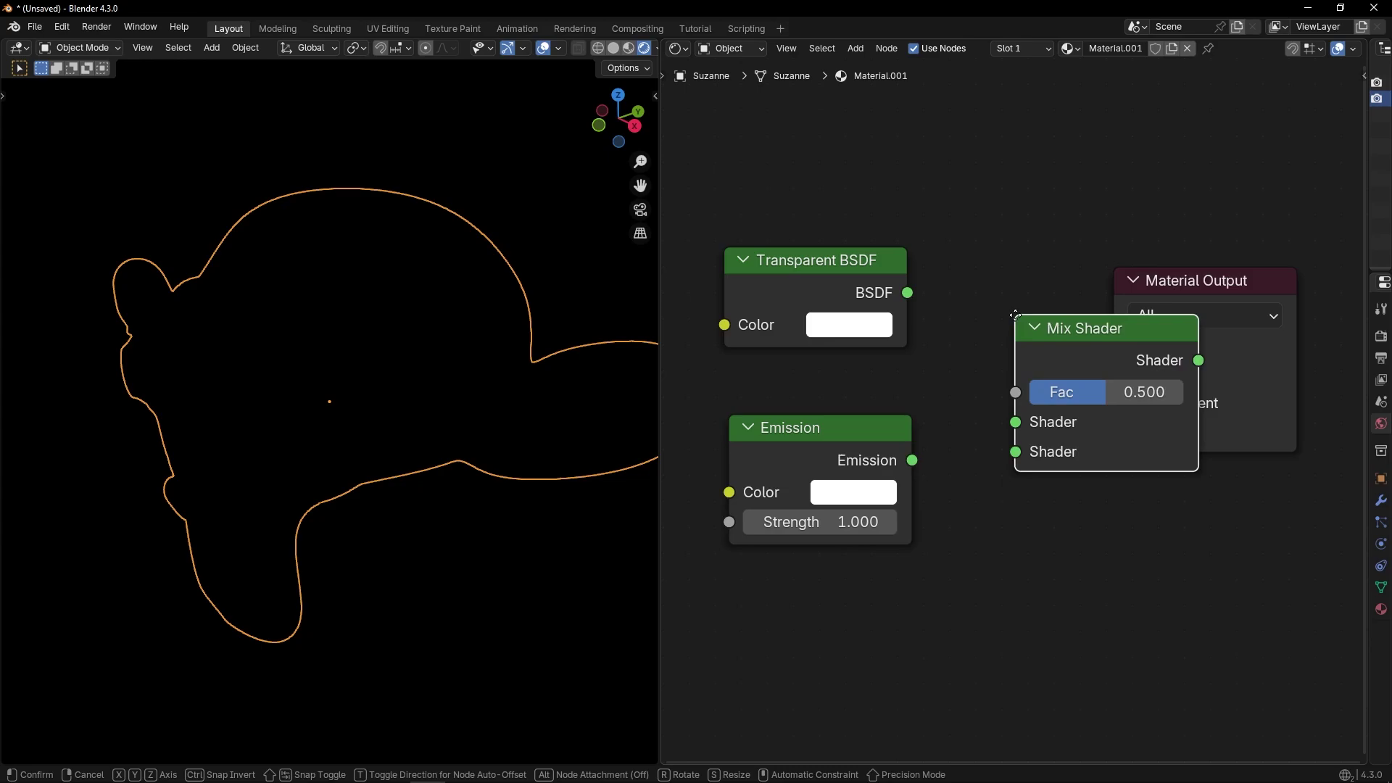
pyautogui.click(942, 309)
pyautogui.moveTo(908, 293); pyautogui.dragTo(984, 404)
pyautogui.moveTo(912, 460); pyautogui.dragTo(983, 433)
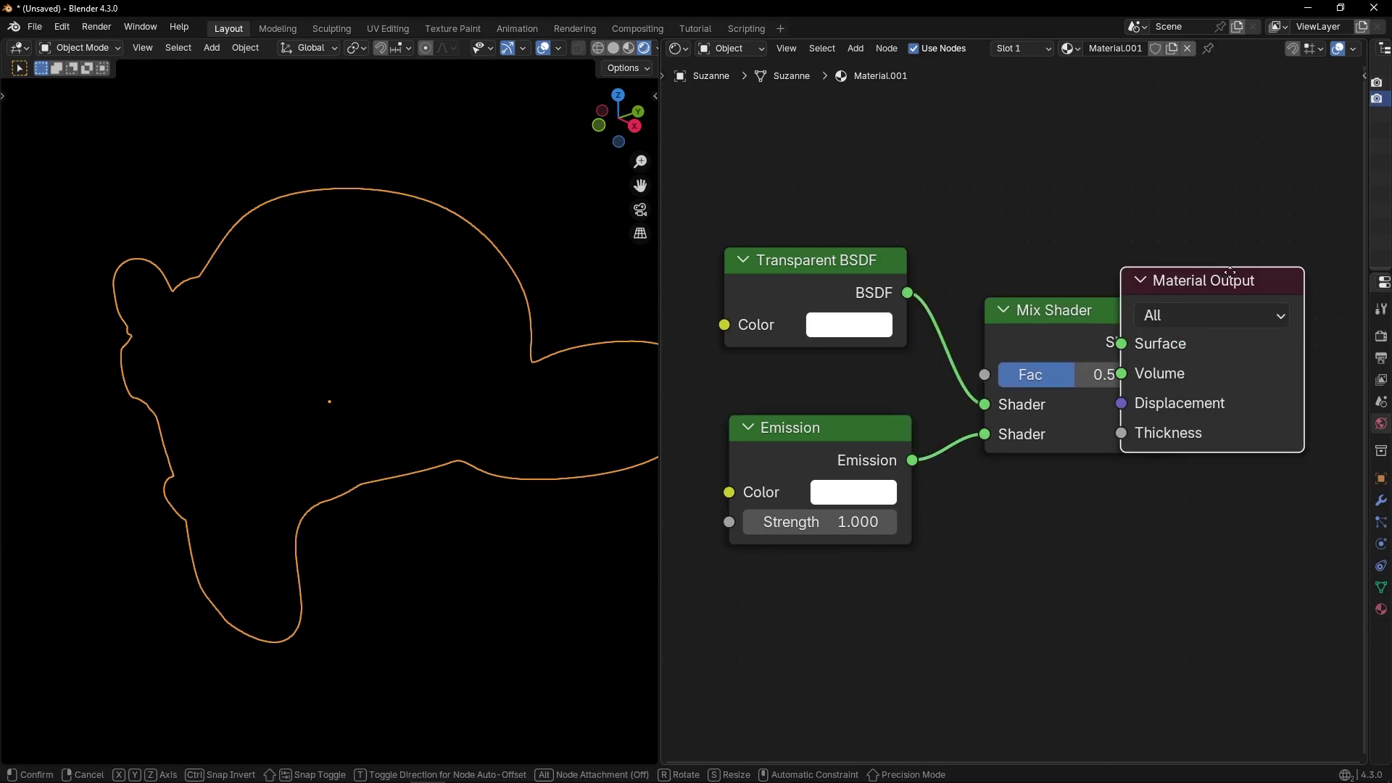
pyautogui.moveTo(1218, 281); pyautogui.dragTo(1308, 275)
pyautogui.moveTo(1166, 343); pyautogui.dragTo(1205, 338)
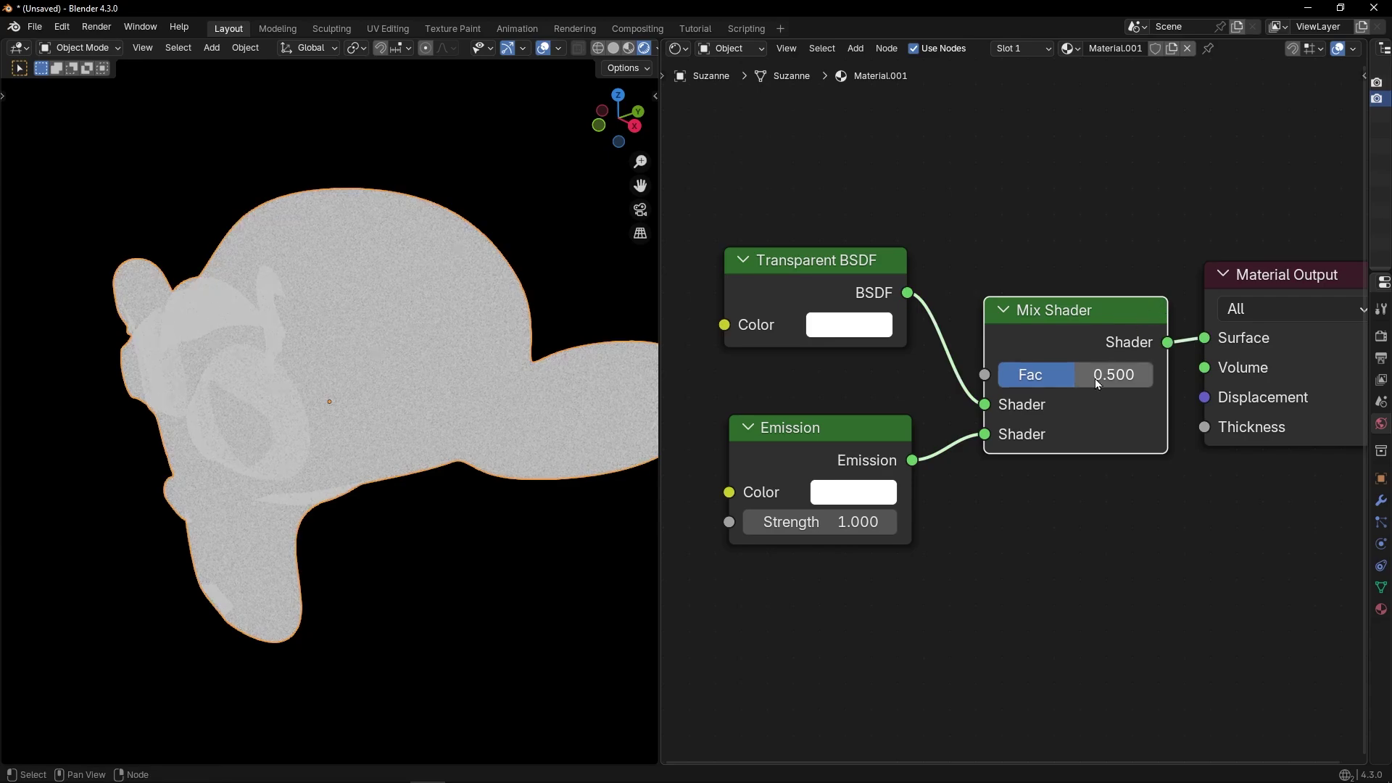
# Make the Emission colour blue and set Mix Shader Fac to 1.000.
pyautogui.press('Home')
pyautogui.click(846, 483)
pyautogui.moveTo(898, 174); pyautogui.dragTo(951, 105)
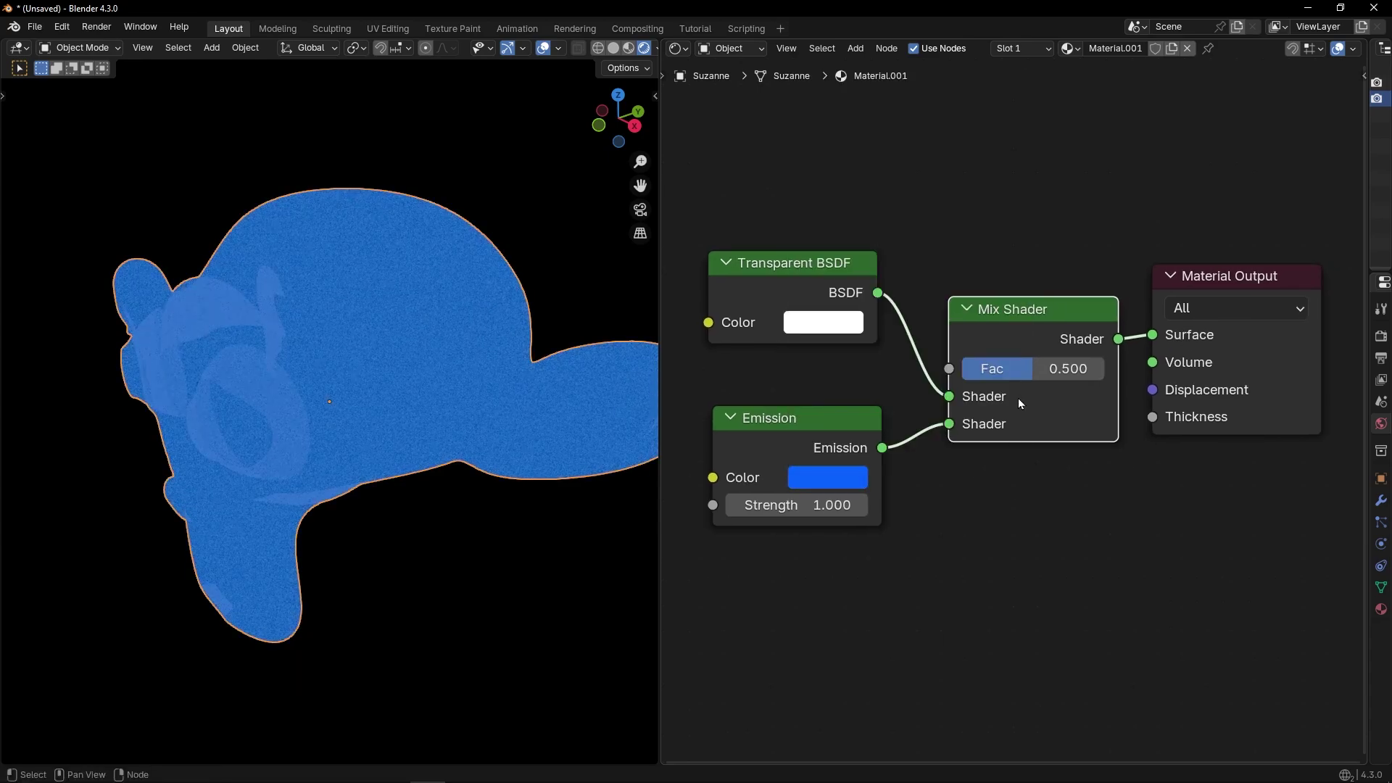
pyautogui.moveTo(1038, 376); pyautogui.dragTo(960, 370)
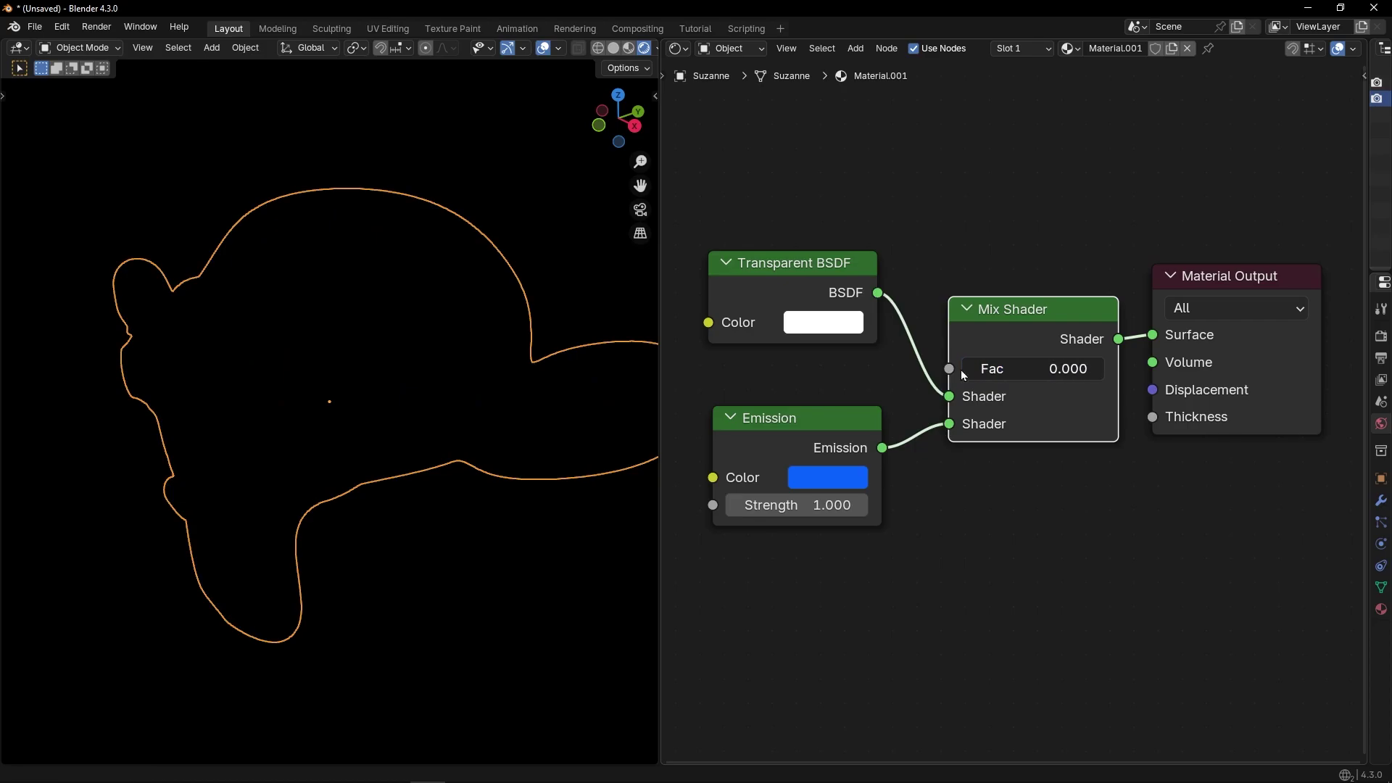
pyautogui.click(785, 286)
pyautogui.moveTo(785, 286); pyautogui.dragTo(810, 284)
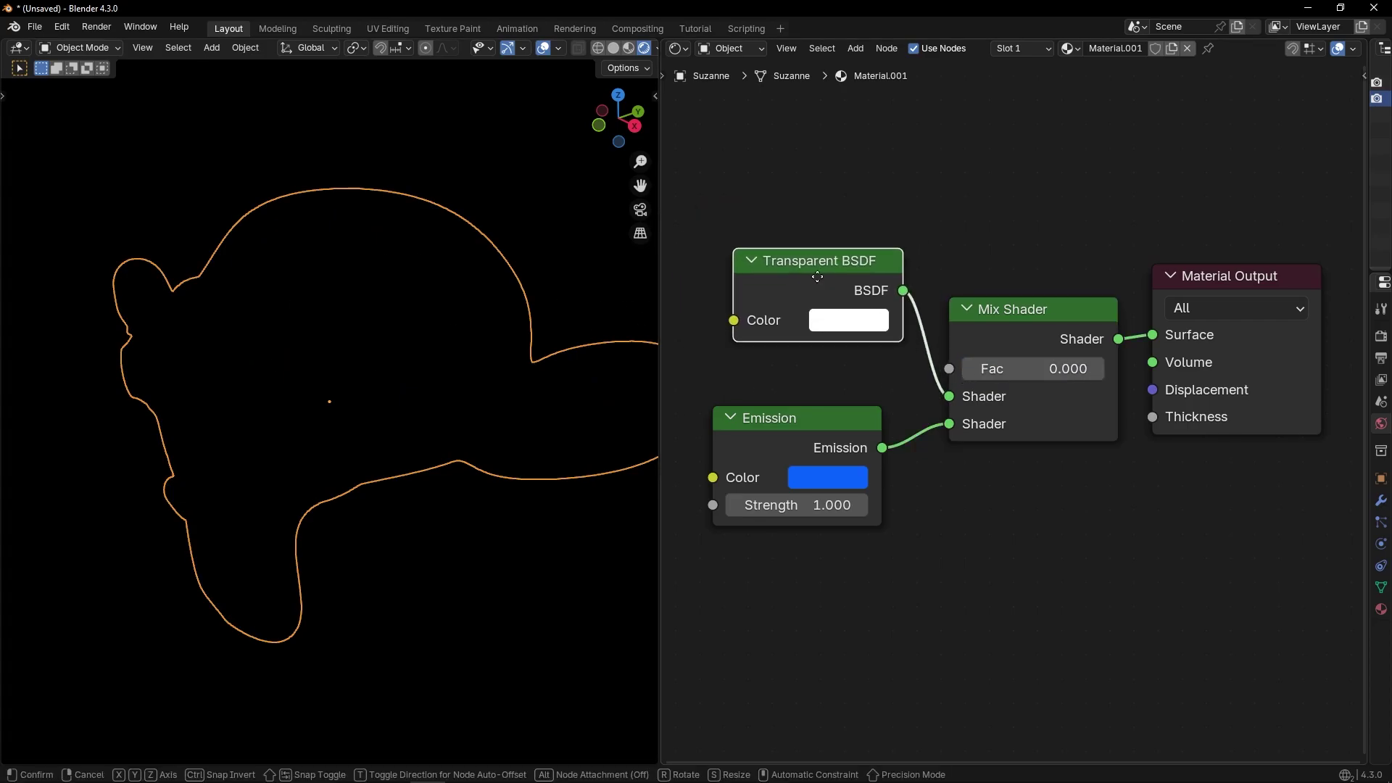
pyautogui.moveTo(989, 376); pyautogui.dragTo(1152, 375)
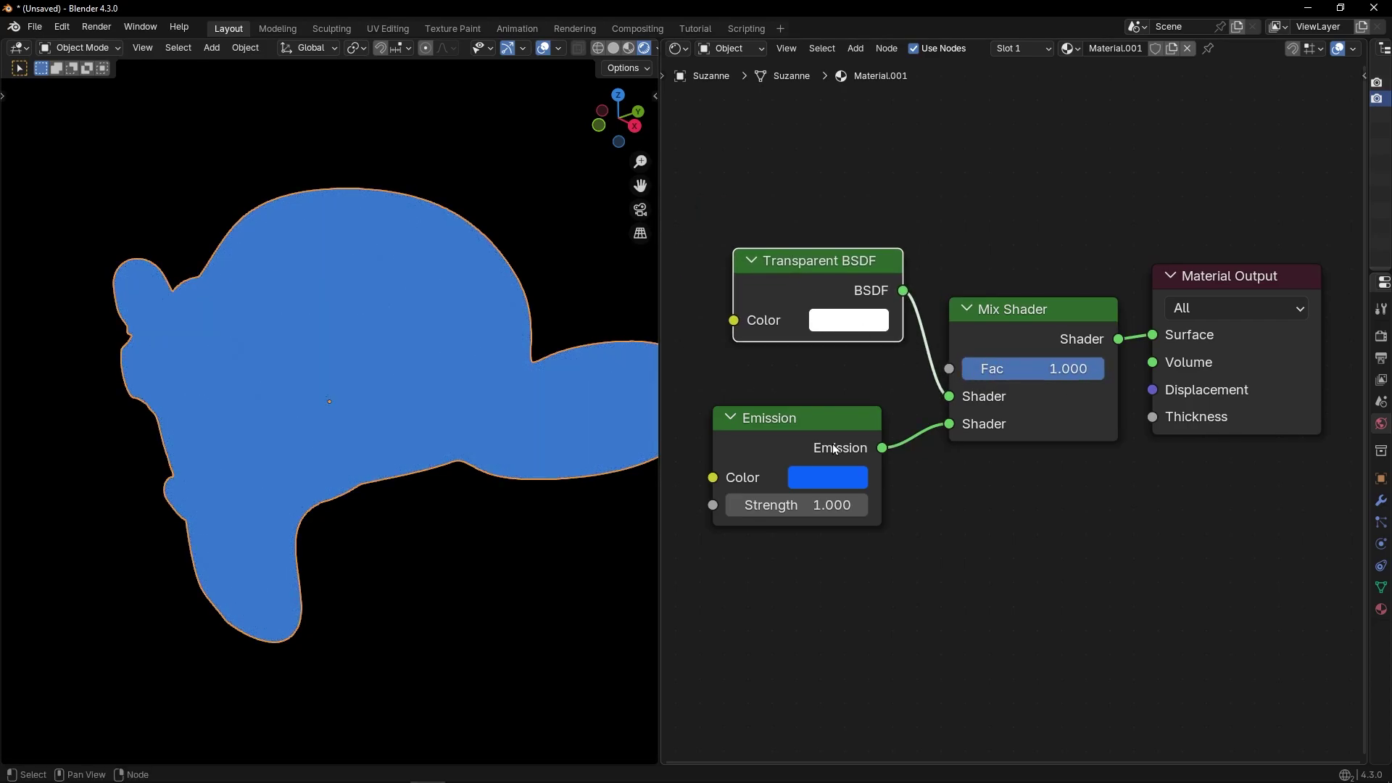
# Lighten the Emission blue and raise its Strength to 6.400.
pyautogui.moveTo(809, 440); pyautogui.dragTo(846, 438)
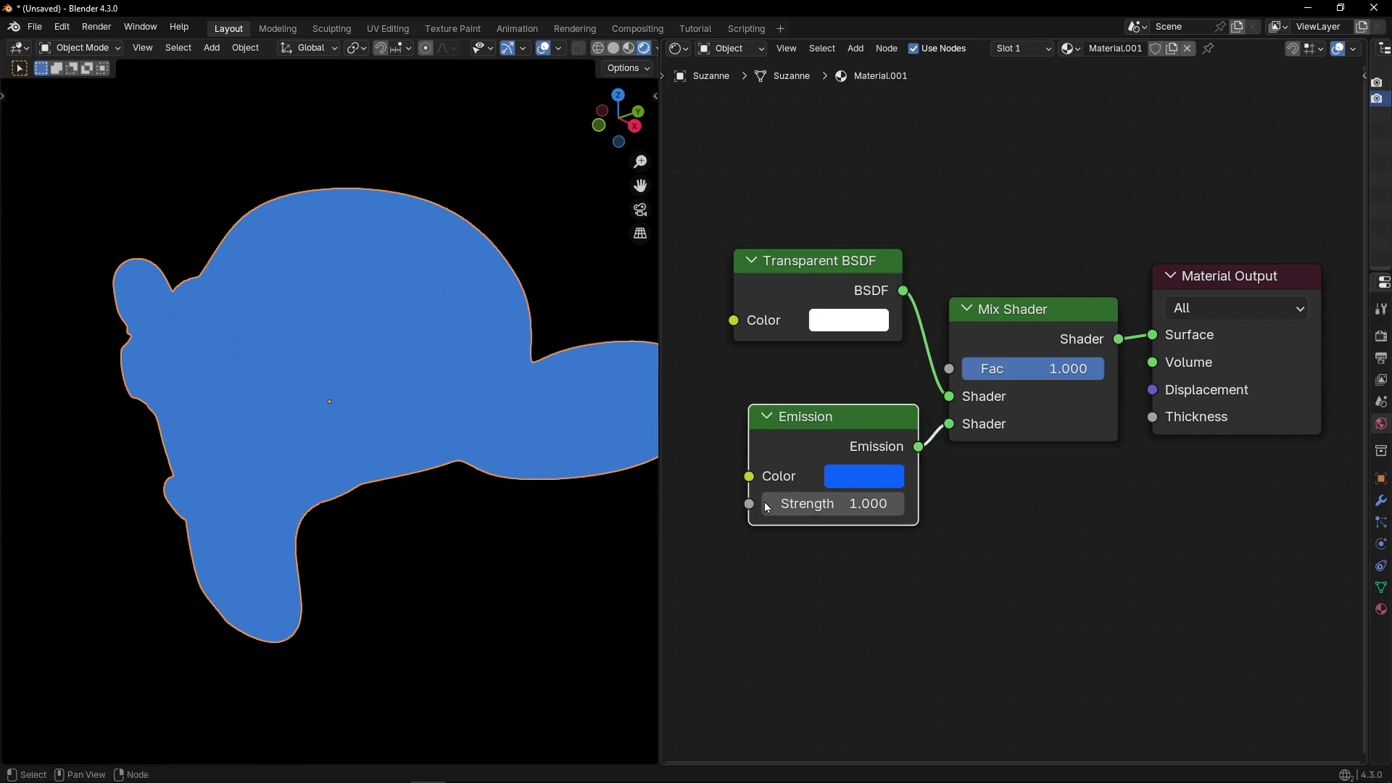
pyautogui.click(853, 478)
pyautogui.moveTo(933, 171); pyautogui.dragTo(967, 128)
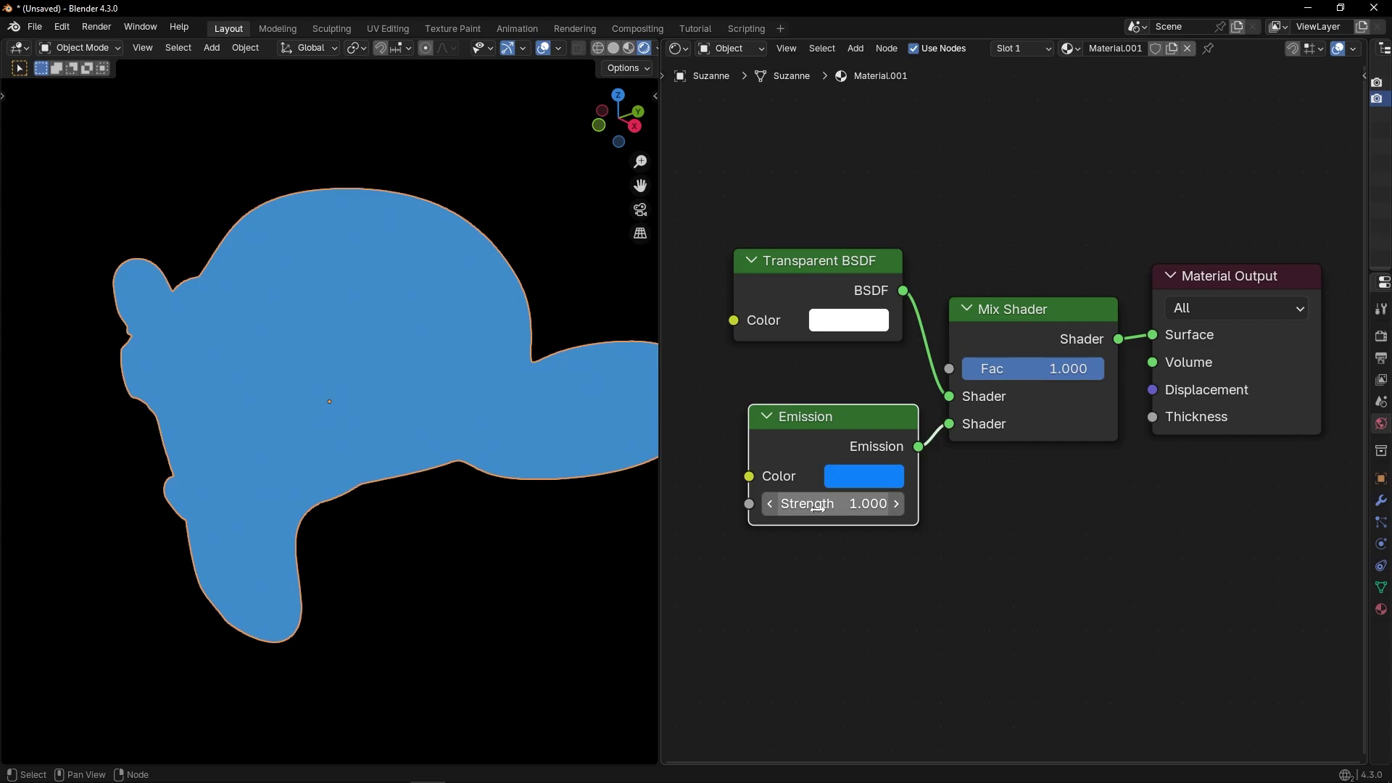
pyautogui.moveTo(841, 503)
pyautogui.mouseDown()
pyautogui.moveTo(957, 503)
pyautogui.moveTo(826, 503)
pyautogui.mouseUp()
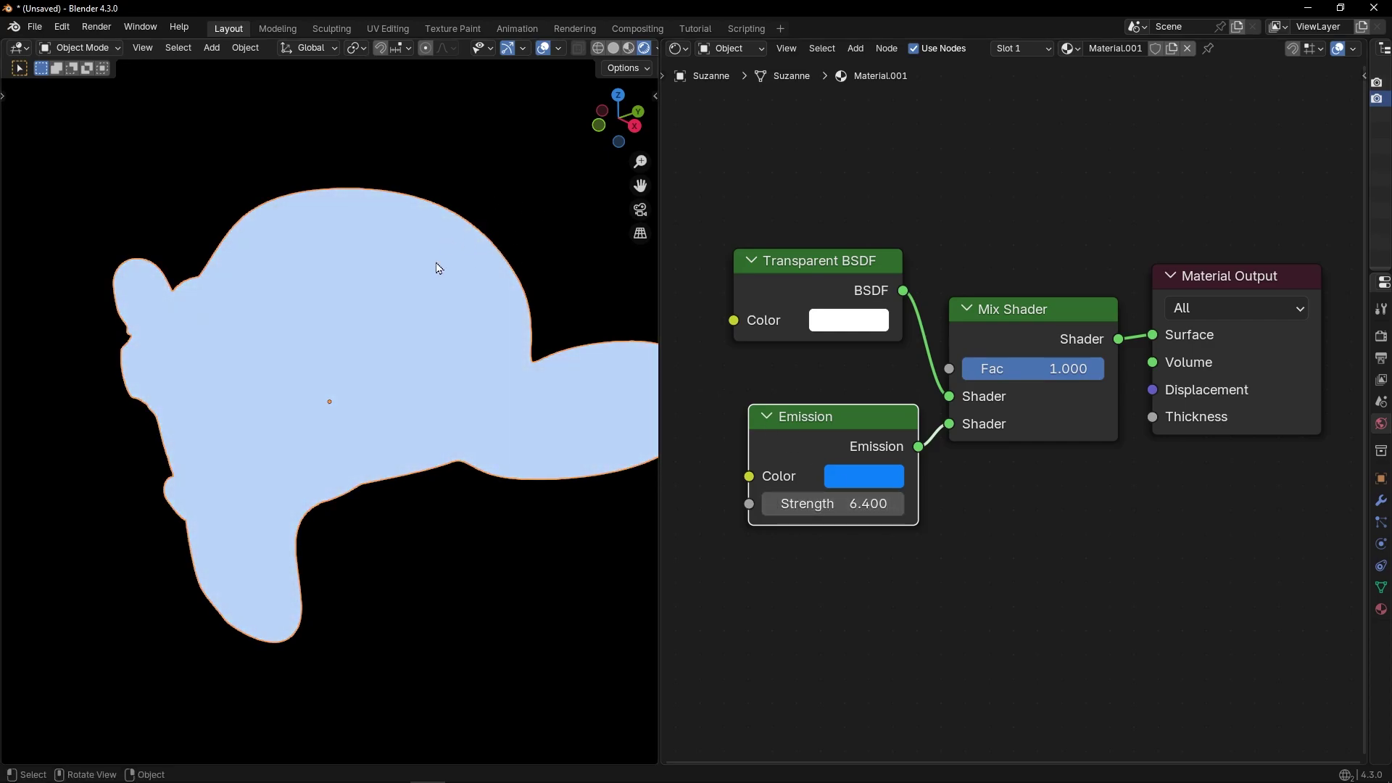
# Enable compositor nodes and insert a Fog Glow Glare node between Render Layers and Composite.
pyautogui.click(642, 30)
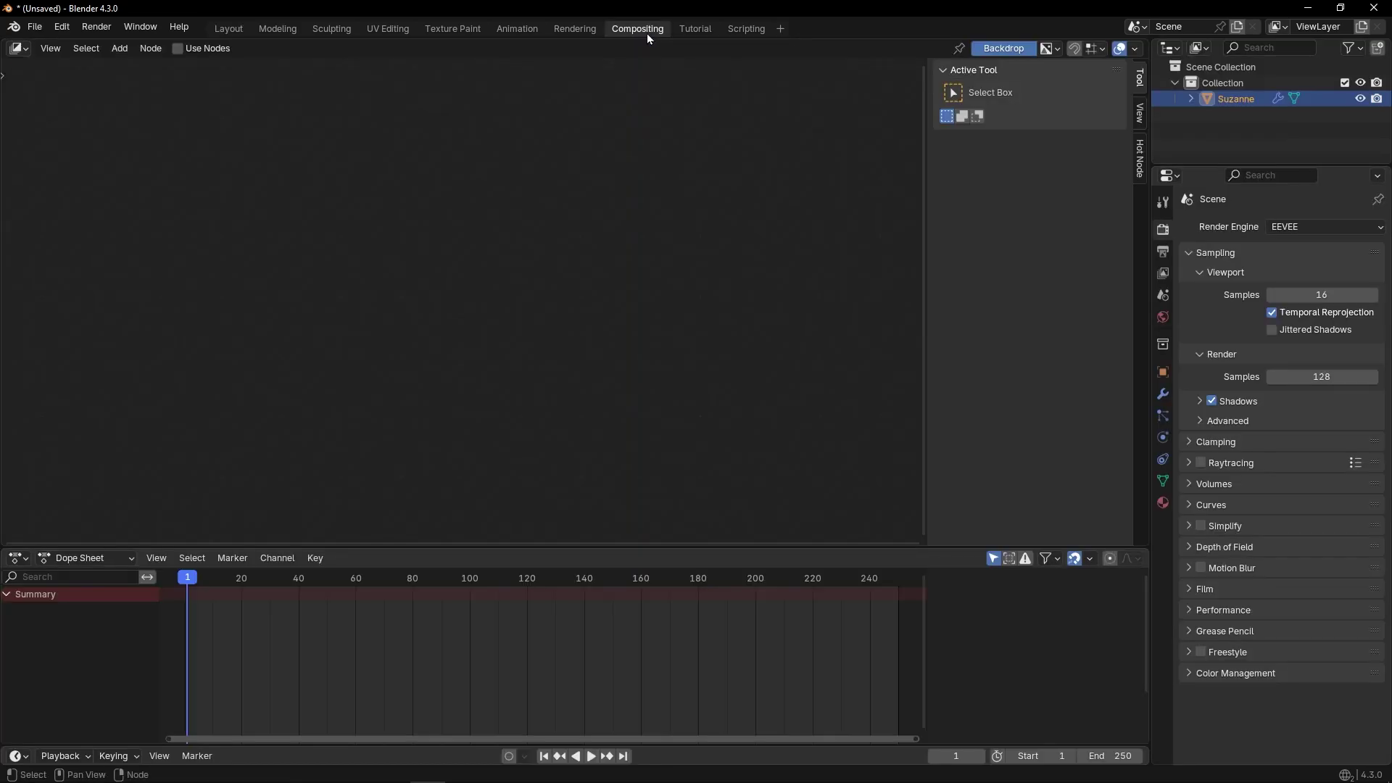
pyautogui.click(194, 52)
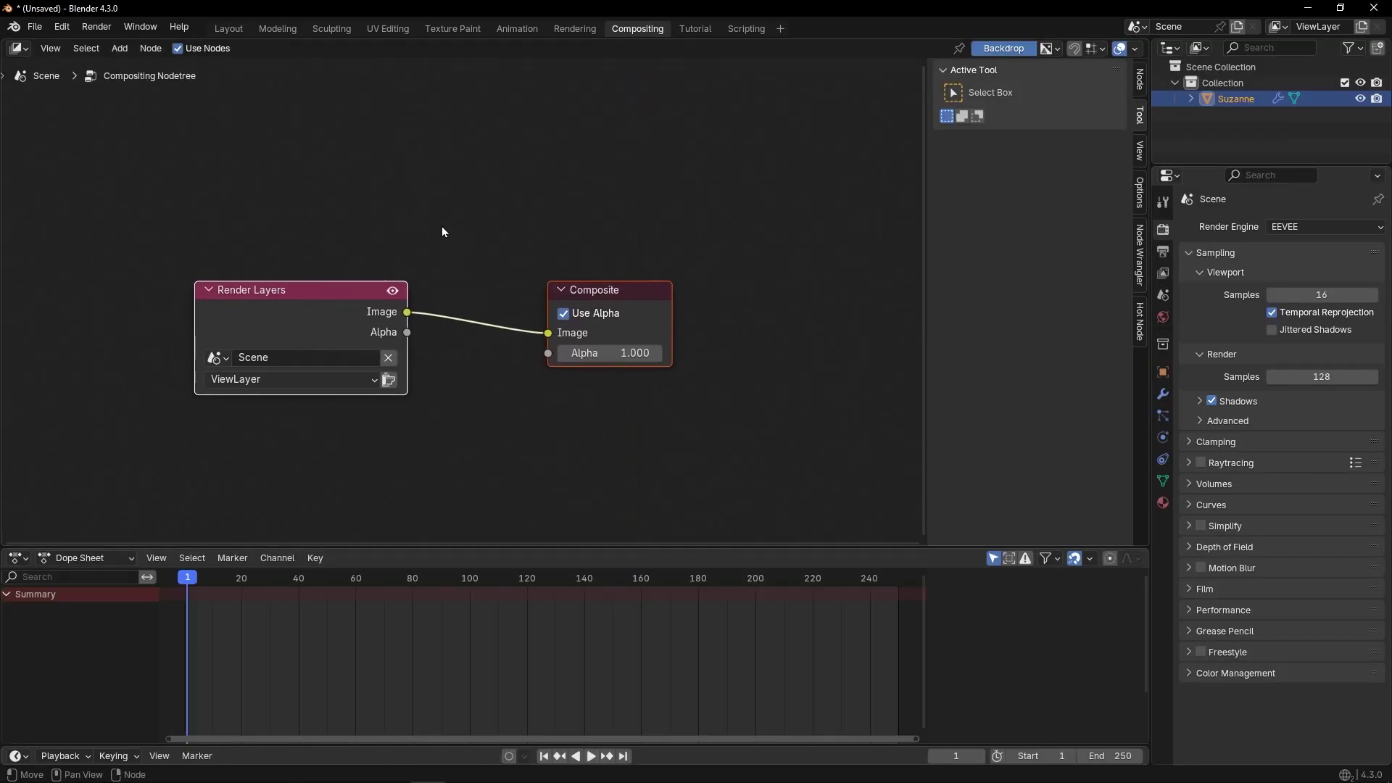
pyautogui.hotkey('shift', 'a')
pyautogui.write('glare')
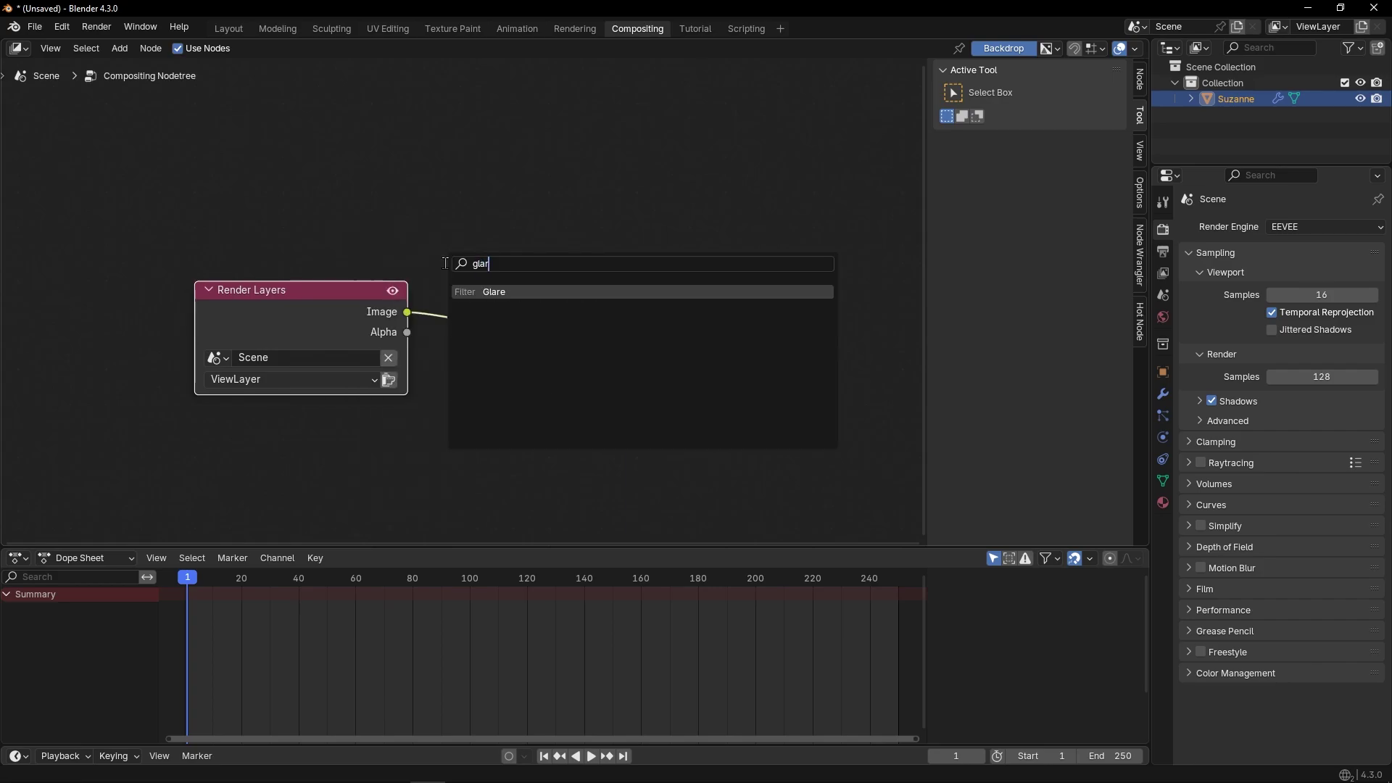
pyautogui.press('Return')
pyautogui.click(429, 243)
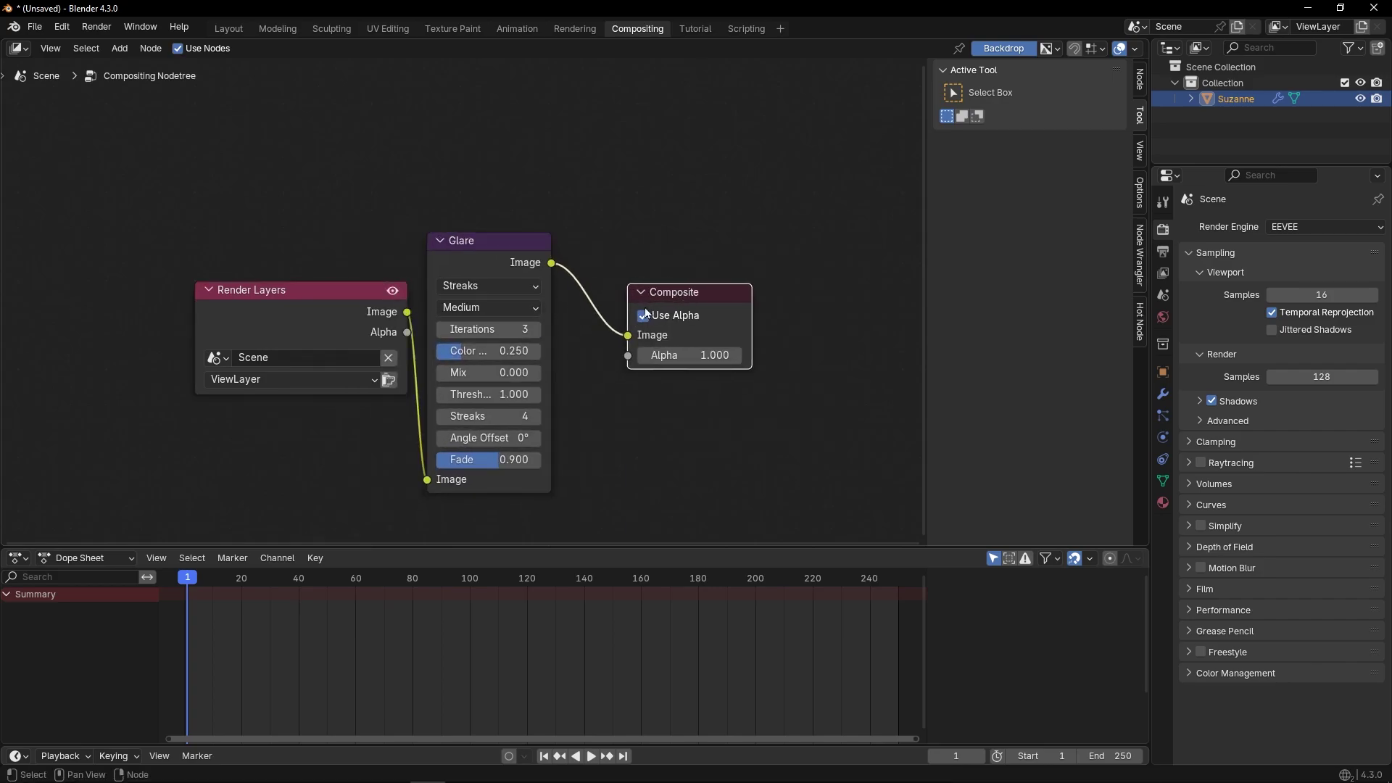
pyautogui.scroll(1, 503, 313)
pyautogui.click(506, 289)
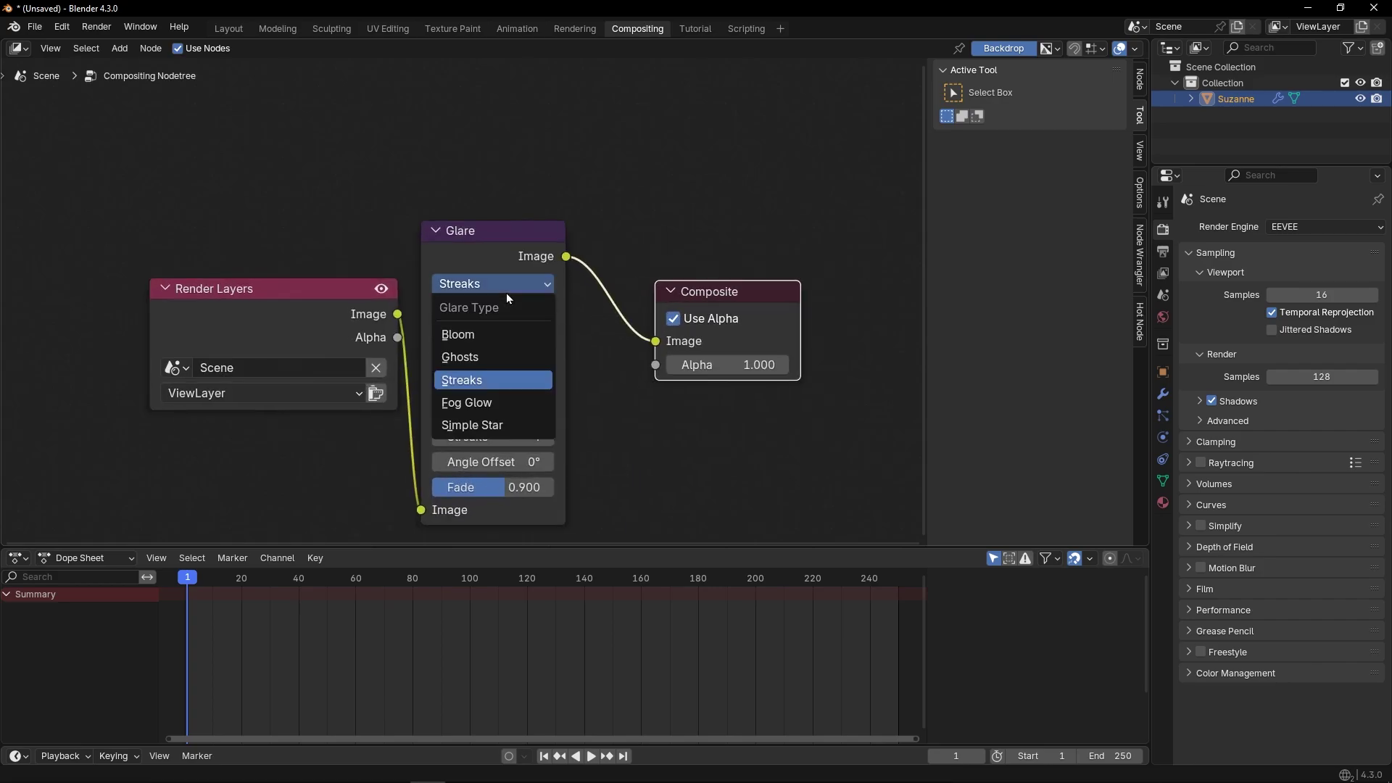
pyautogui.click(477, 400)
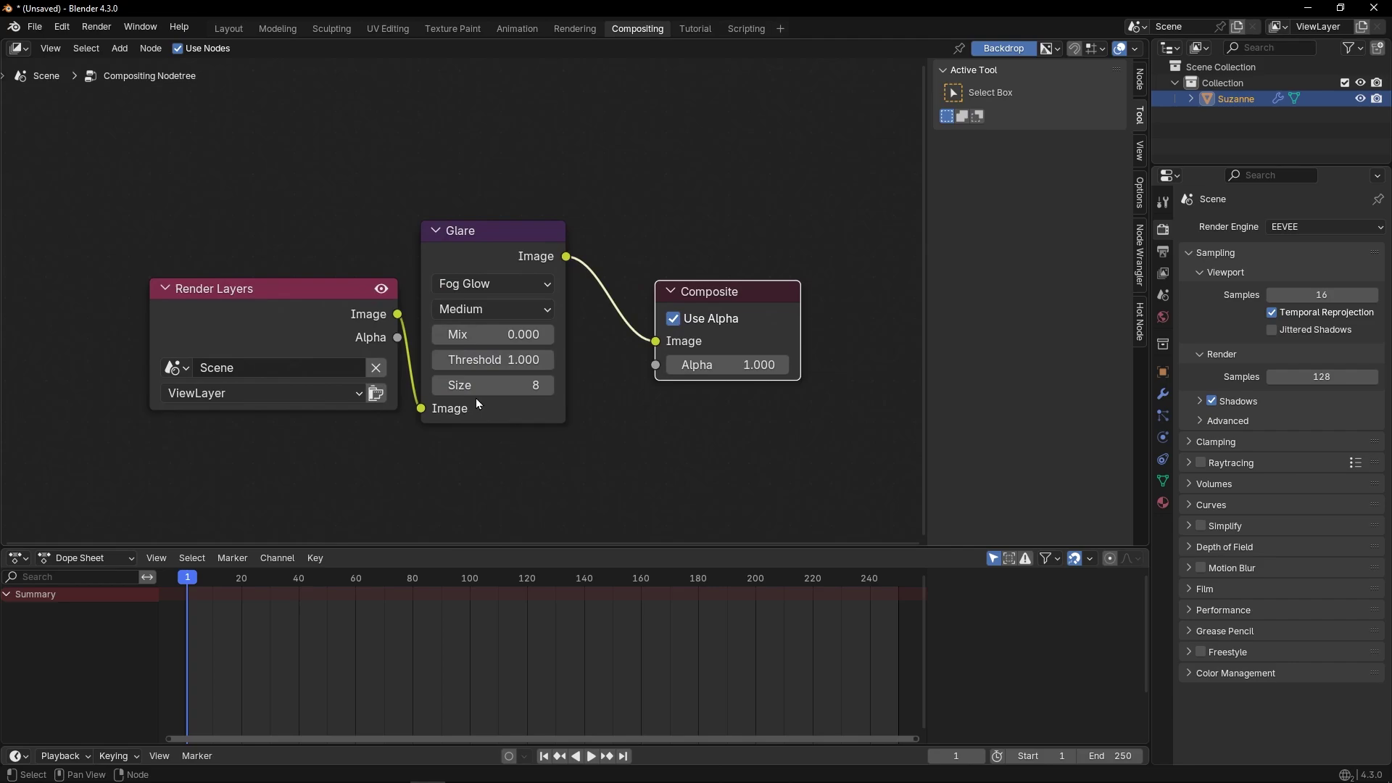
# Back in Layout, set the viewport shading Compositor option to Always.
pyautogui.click(228, 29)
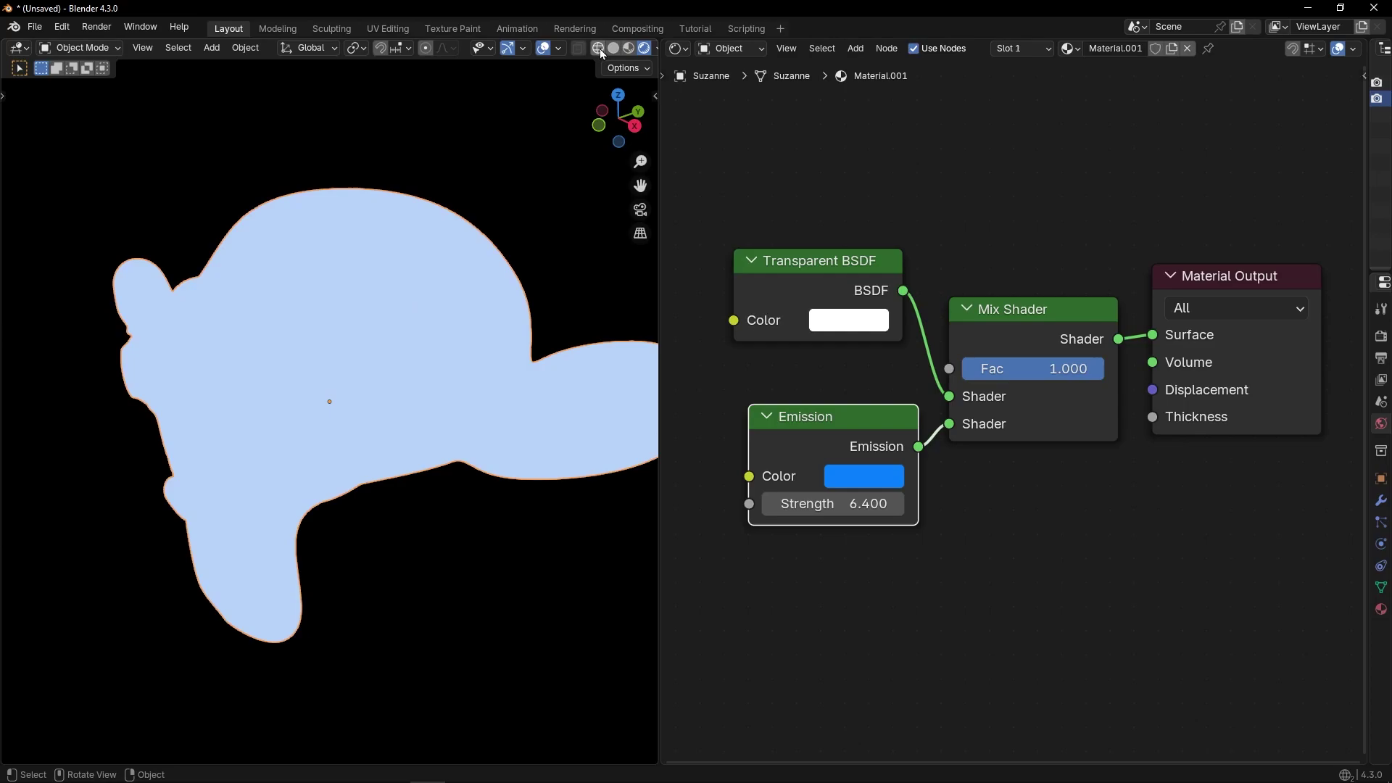
pyautogui.scroll(-2, 601, 53)
pyautogui.click(645, 50)
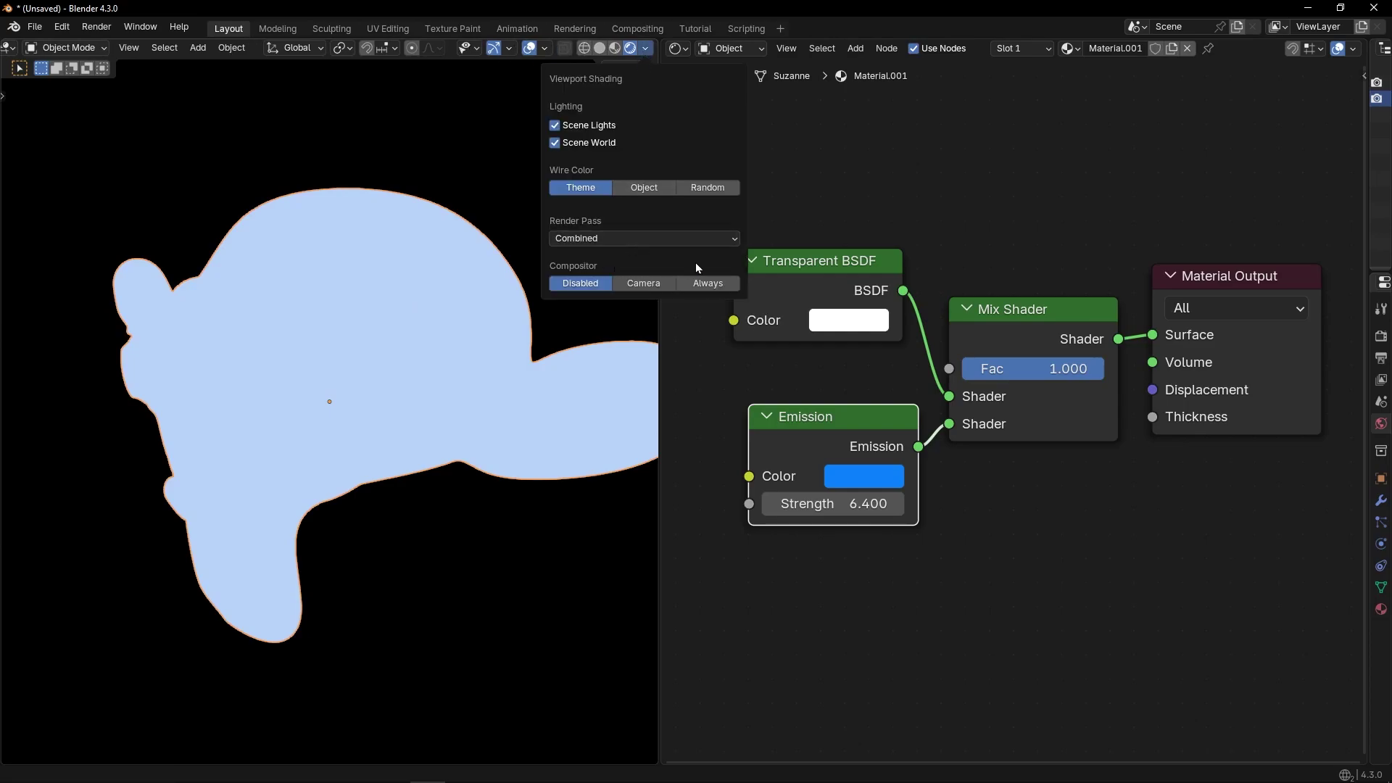
pyautogui.click(718, 285)
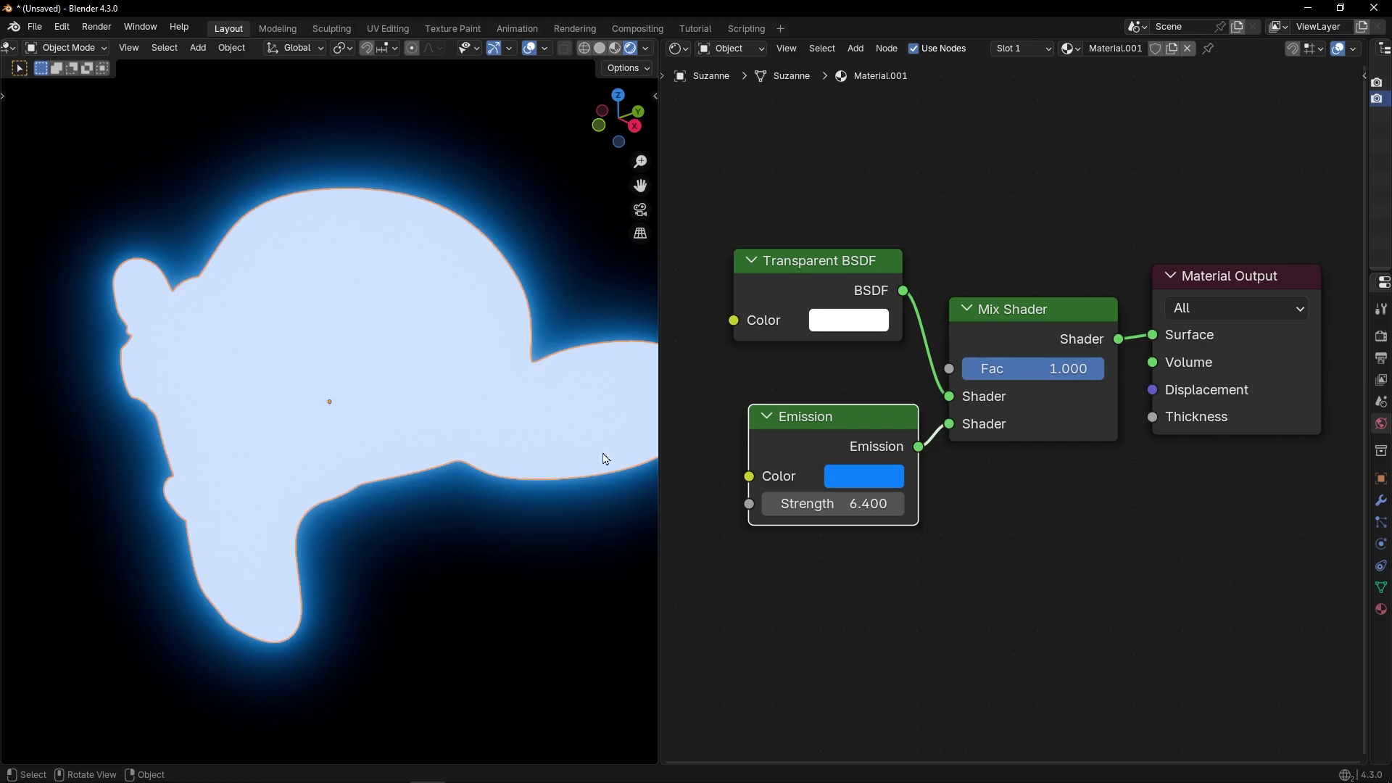
# Raise Emission Strength to 8.700, tidy the nodes and lower Mix Fac to 0.672.
pyautogui.moveTo(790, 493)
pyautogui.mouseDown()
pyautogui.moveTo(1110, 493)
pyautogui.moveTo(807, 493)
pyautogui.mouseUp()
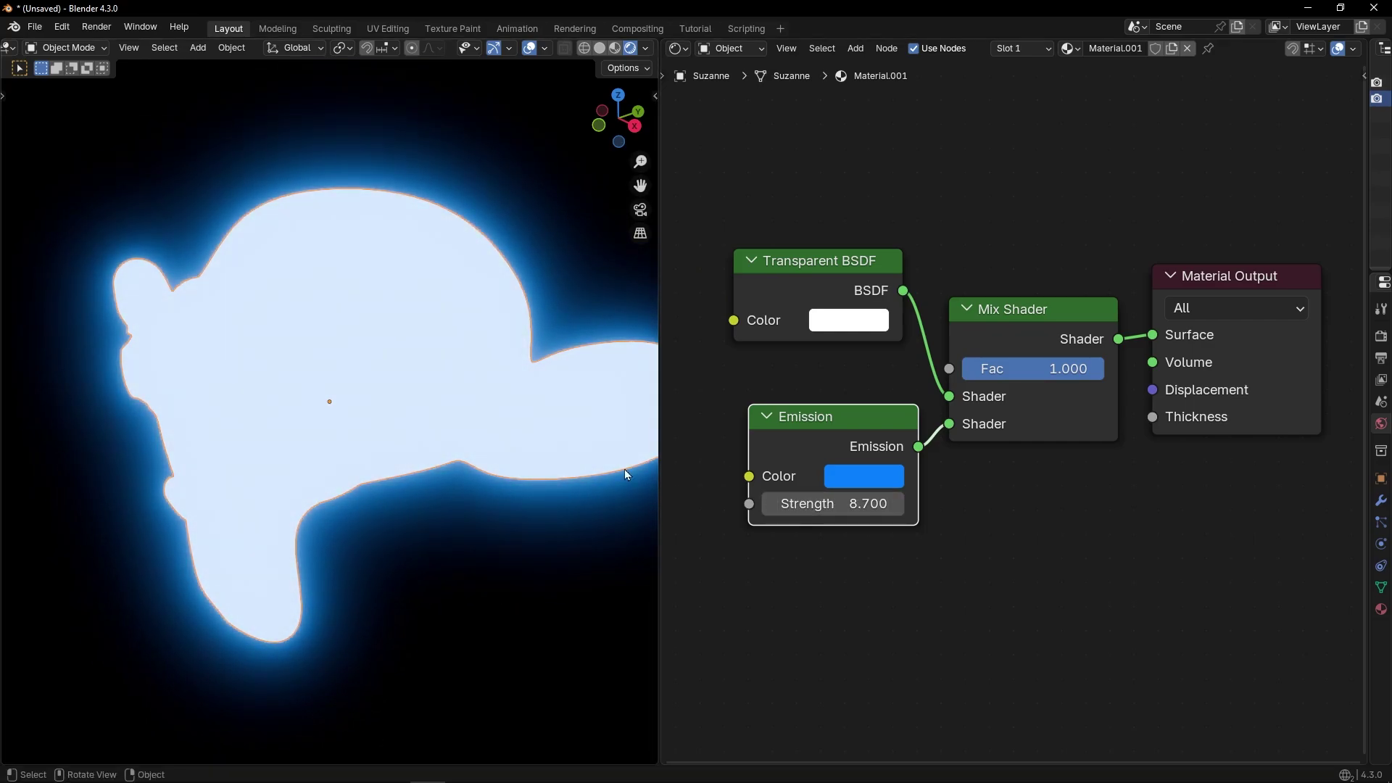
pyautogui.moveTo(476, 469); pyautogui.dragTo(487, 438, button='middle')
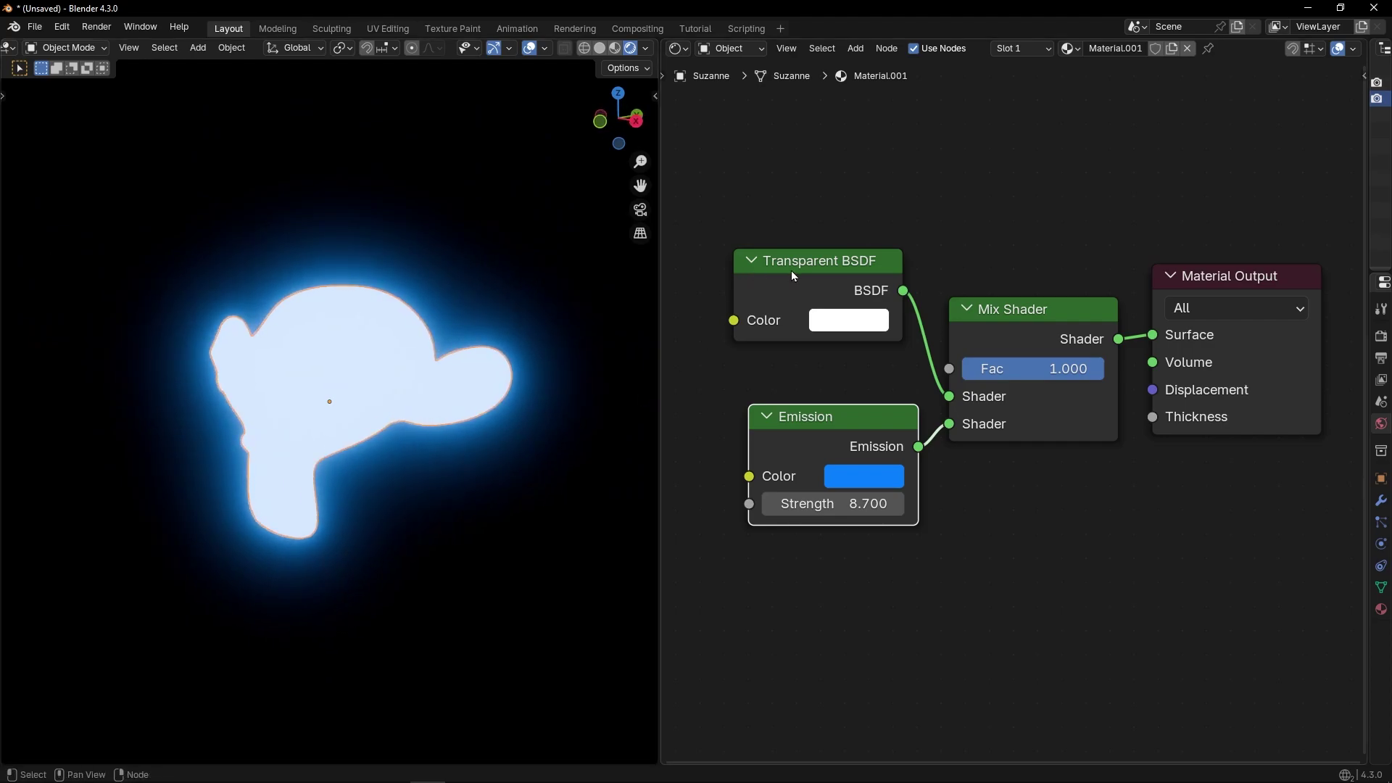
pyautogui.moveTo(794, 270); pyautogui.dragTo(762, 263)
pyautogui.moveTo(807, 428); pyautogui.dragTo(773, 405)
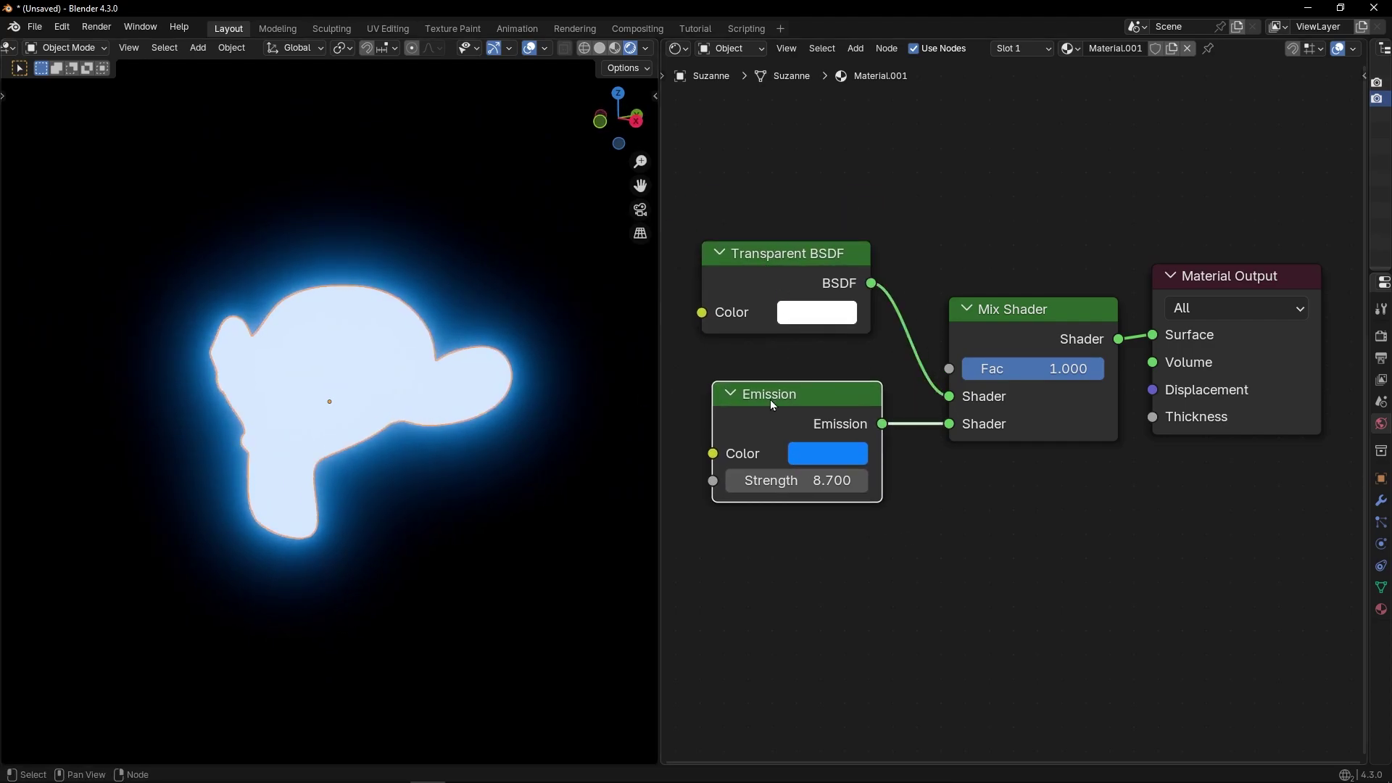
pyautogui.moveTo(1077, 376)
pyautogui.mouseDown()
pyautogui.moveTo(958, 369)
pyautogui.moveTo(1057, 369)
pyautogui.mouseUp()
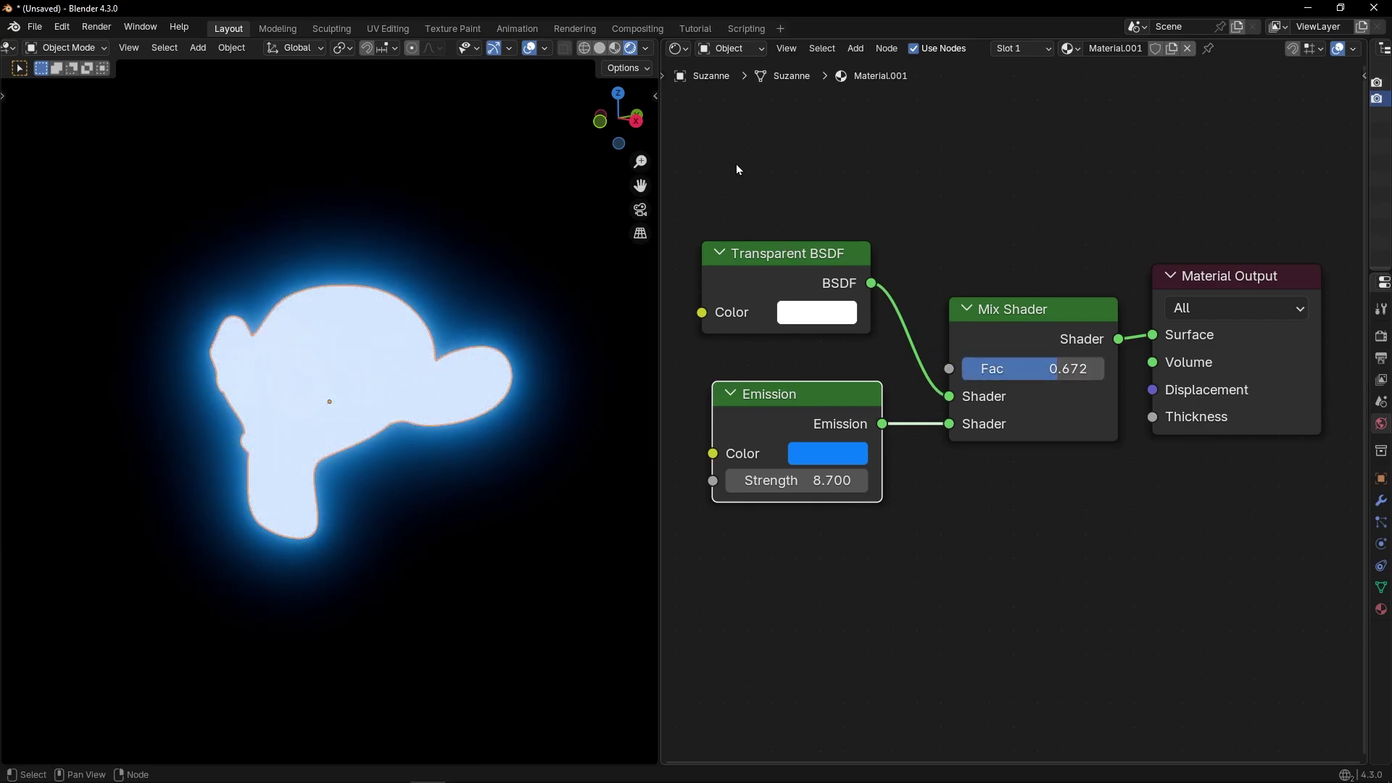
# Shift the shader nodes down and add a Layer Weight node above them.
pyautogui.moveTo(737, 169); pyautogui.dragTo(1197, 548)
pyautogui.moveTo(948, 253); pyautogui.dragTo(954, 374, button='middle')
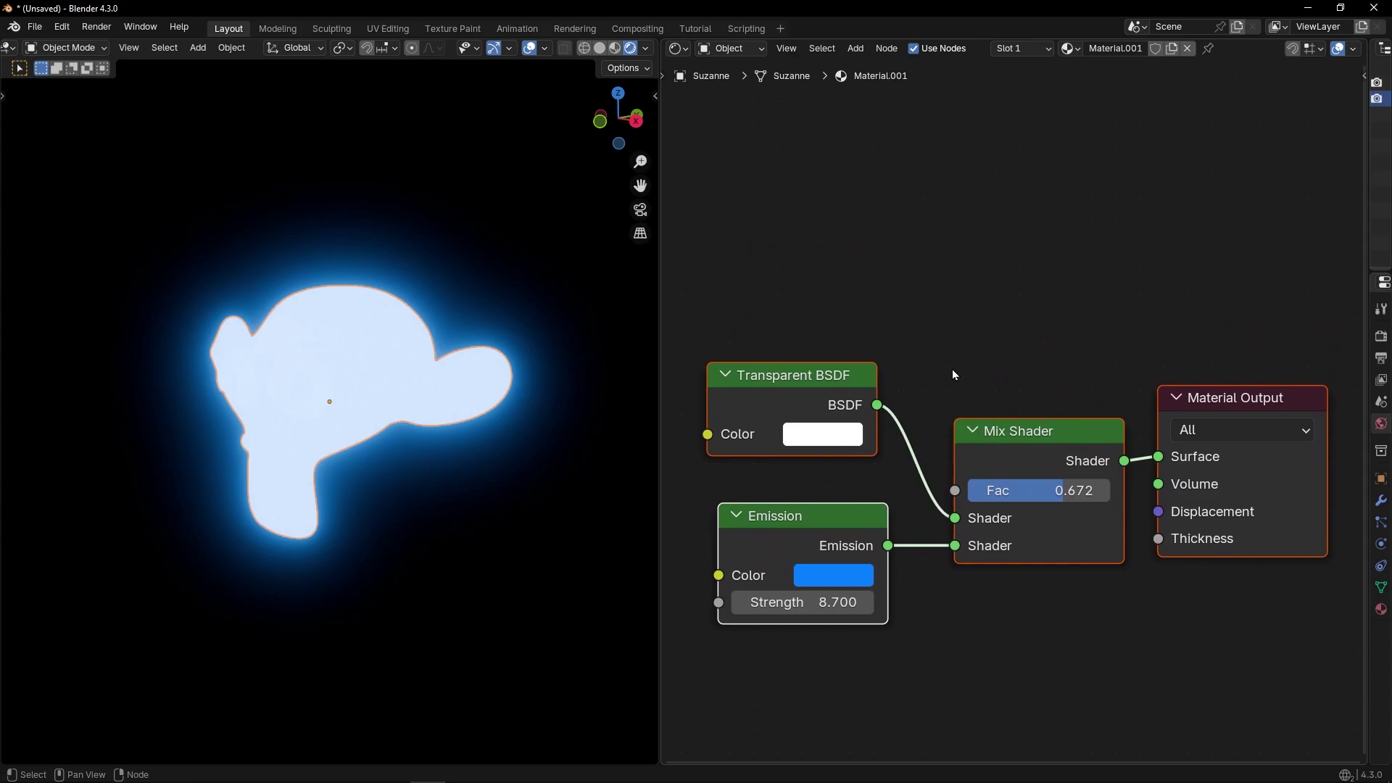
pyautogui.hotkey('shift', 'a')
pyautogui.write('la')
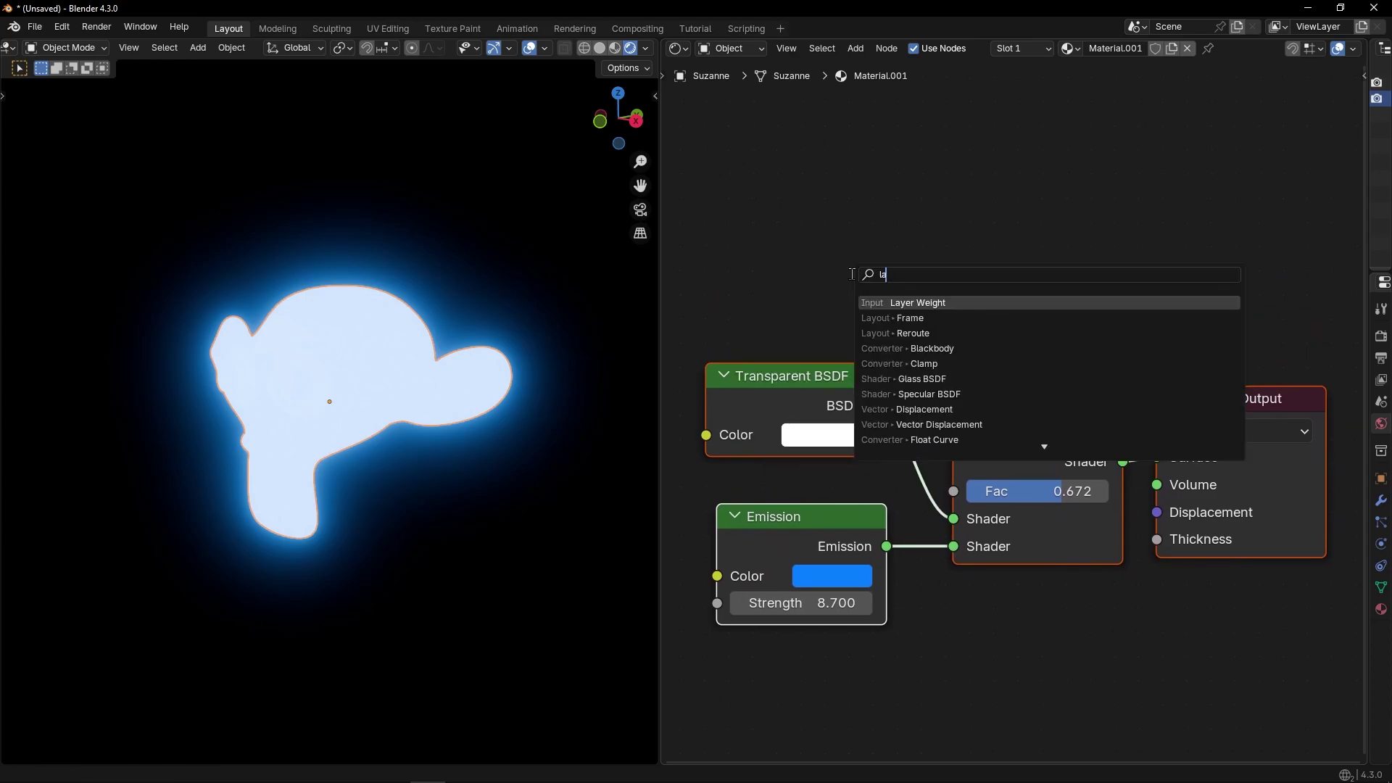
pyautogui.press('Return')
pyautogui.click(745, 190)
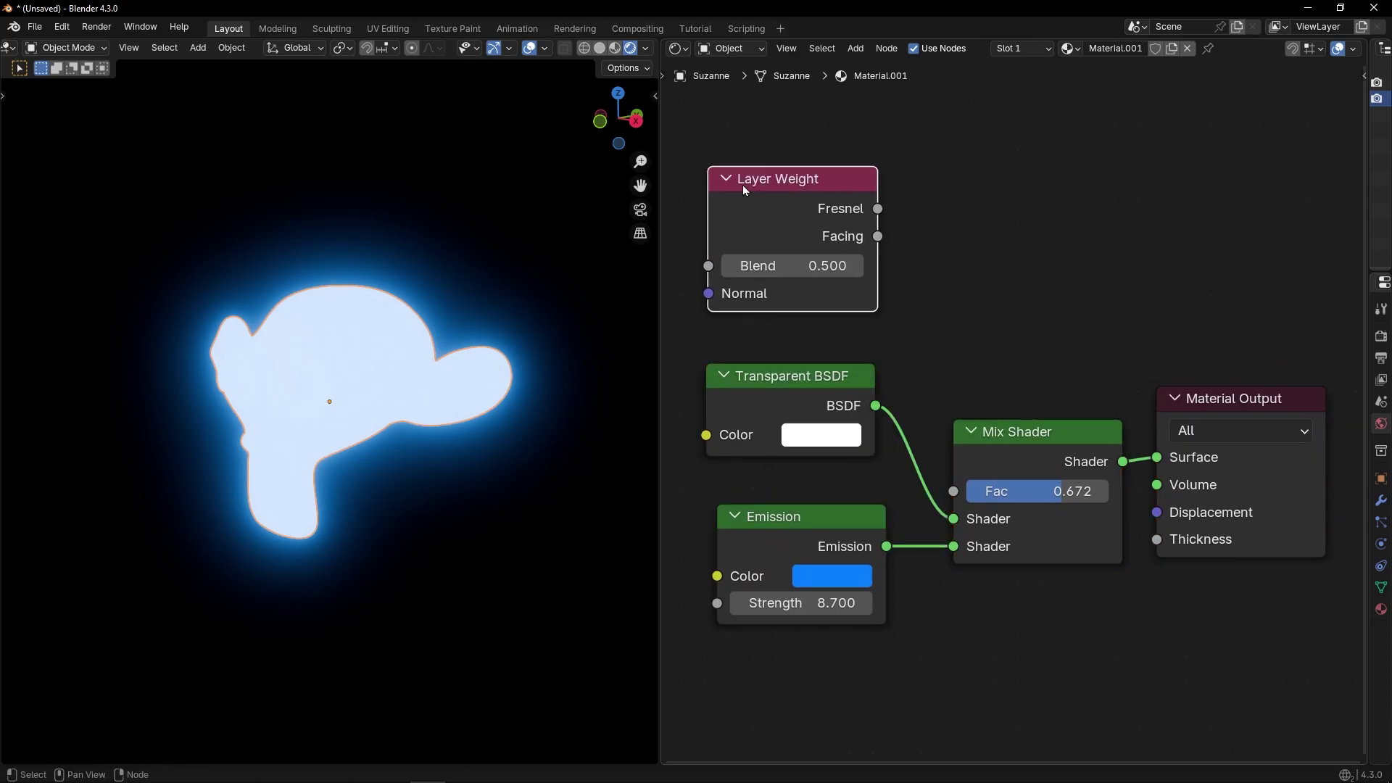
# Drive Mix Shader Fac with the Layer Weight Fresnel output and set Blend to 0.160.
pyautogui.moveTo(882, 211)
pyautogui.mouseDown()
pyautogui.moveTo(983, 279)
pyautogui.moveTo(946, 442)
pyautogui.moveTo(953, 491)
pyautogui.mouseUp()
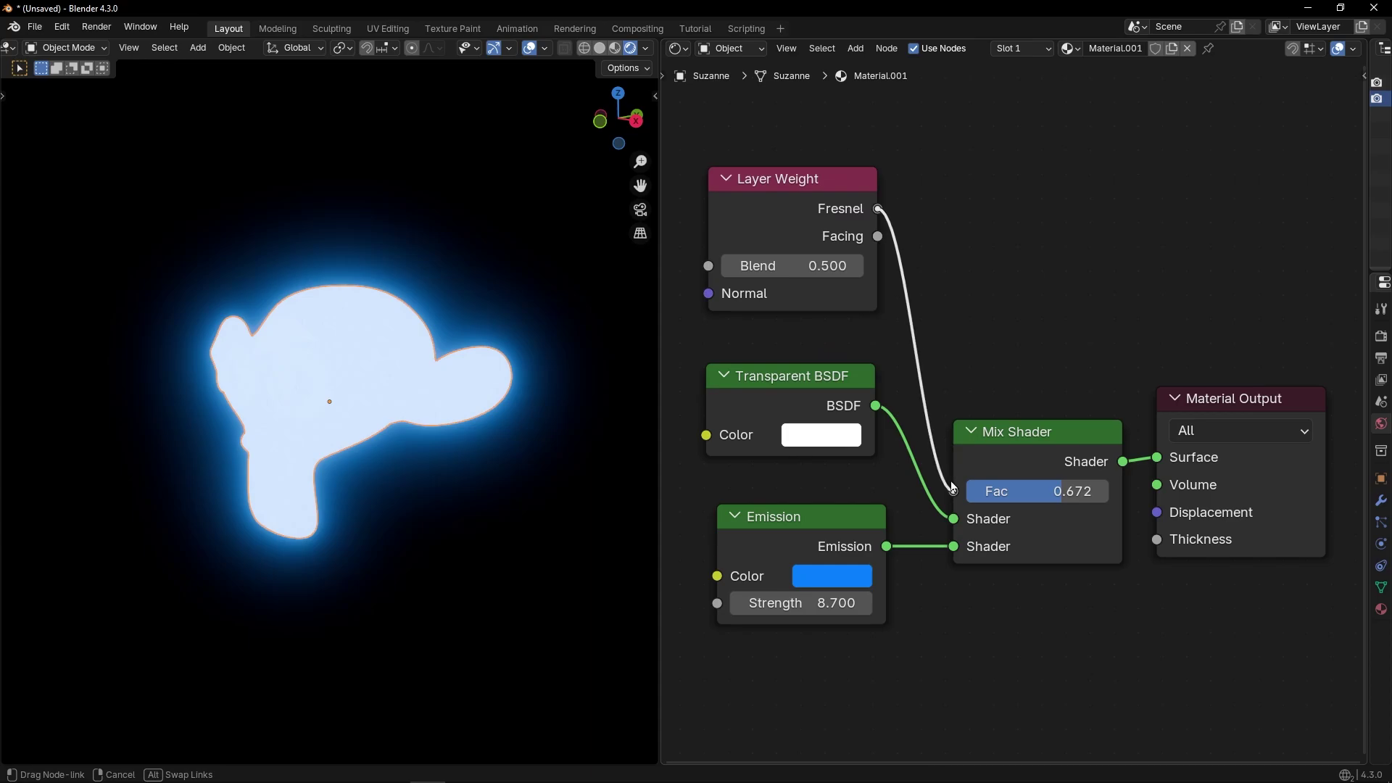
pyautogui.scroll(4, 384, 394)
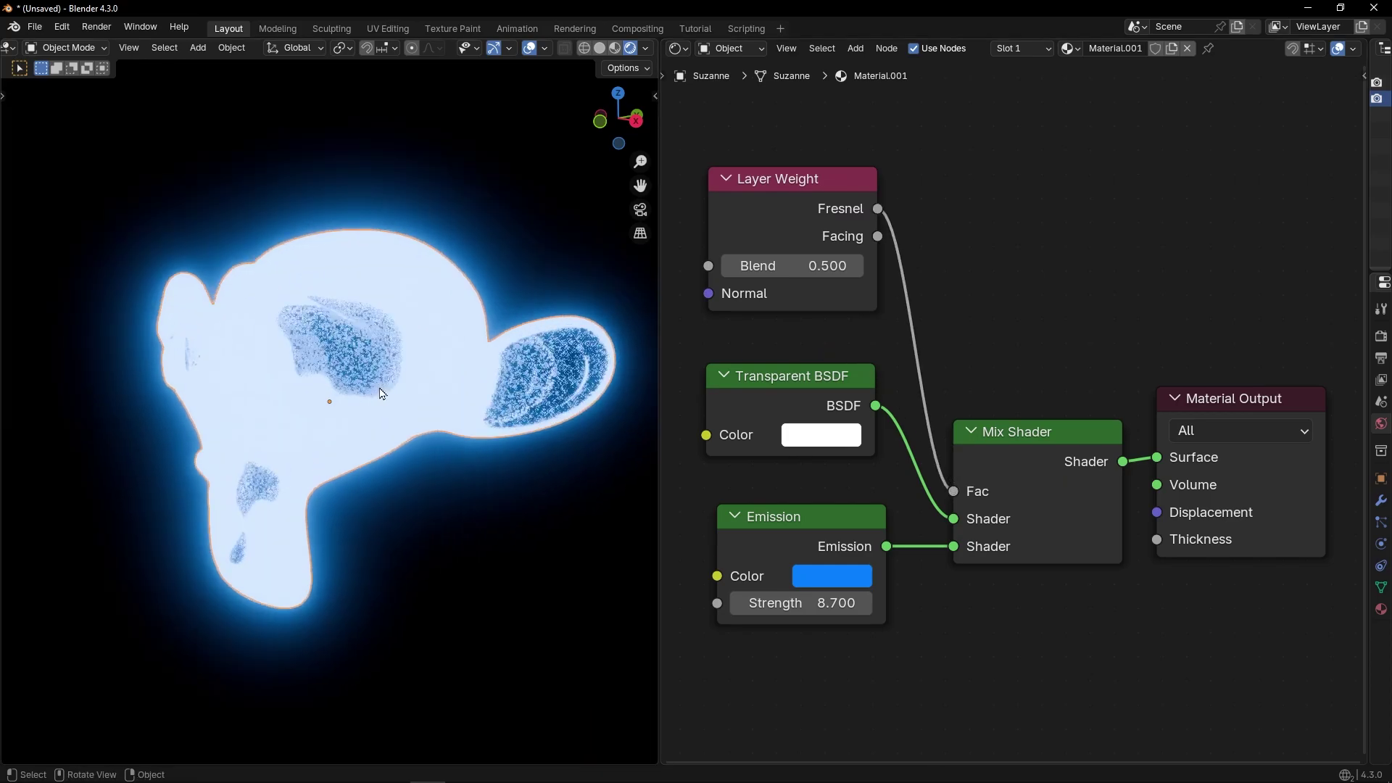
pyautogui.moveTo(820, 265); pyautogui.dragTo(616, 265)
pyautogui.moveTo(300, 368)
pyautogui.mouseDown(button='middle')
pyautogui.moveTo(419, 352)
pyautogui.moveTo(377, 369)
pyautogui.moveTo(291, 355)
pyautogui.mouseUp(button='middle')
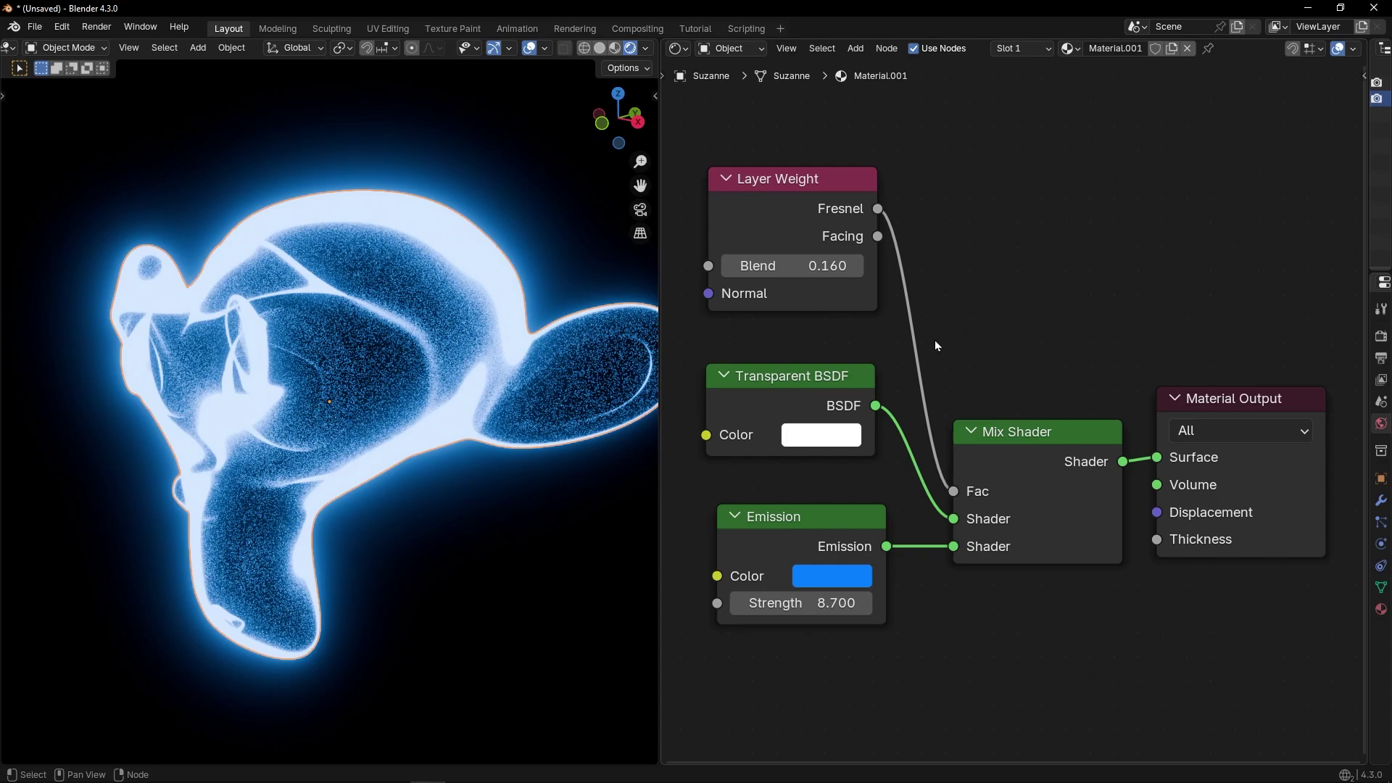
# Switch the material's Render Method to Blended in the node editor's Options panel.
pyautogui.press('n')
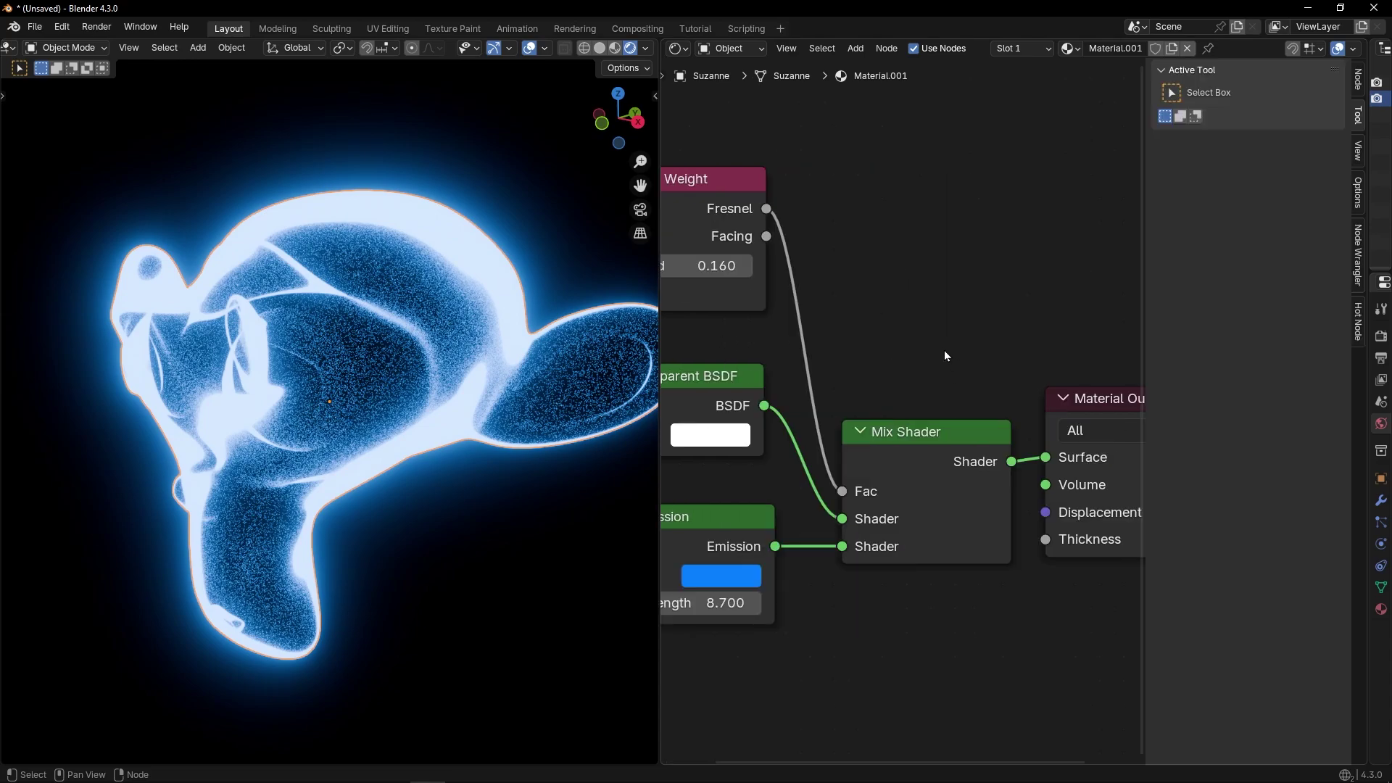
pyautogui.click(1359, 195)
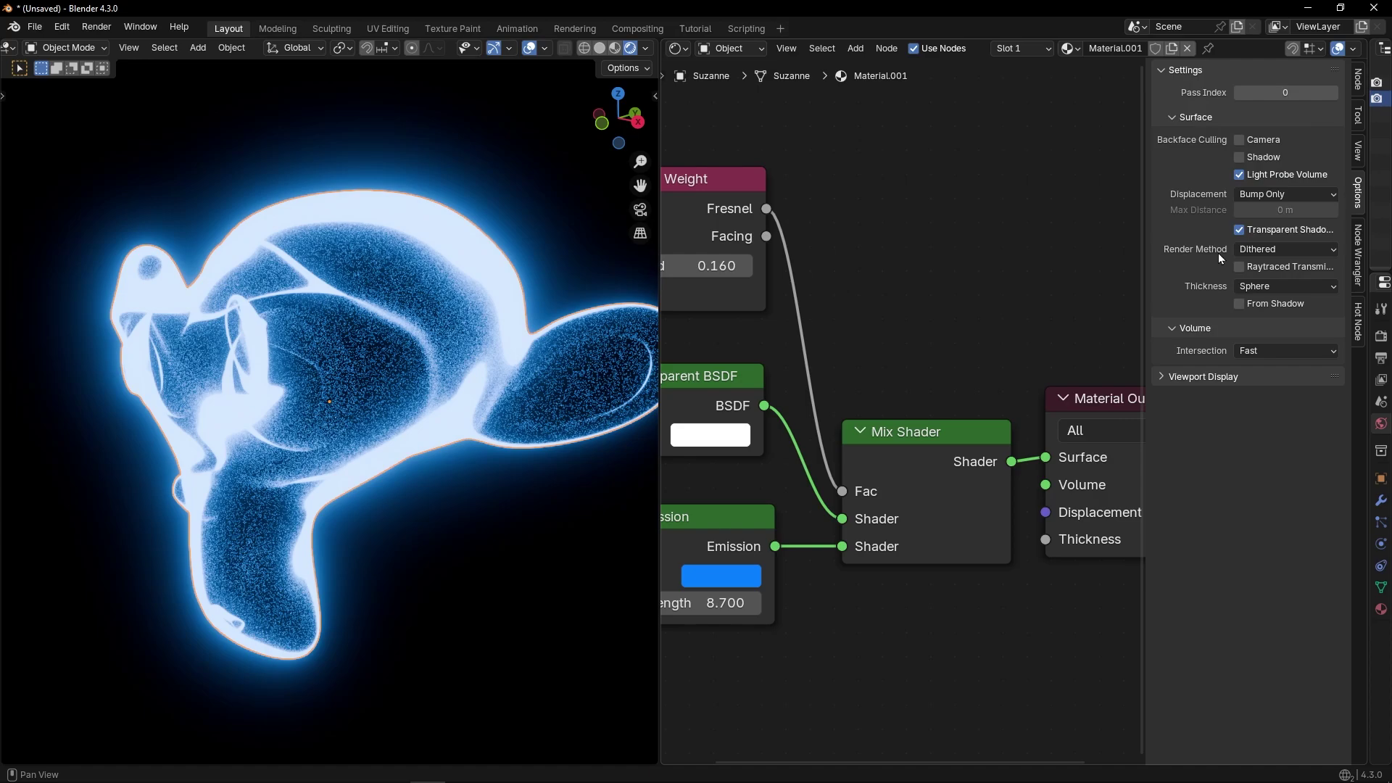
pyautogui.click(1258, 250)
pyautogui.click(1268, 285)
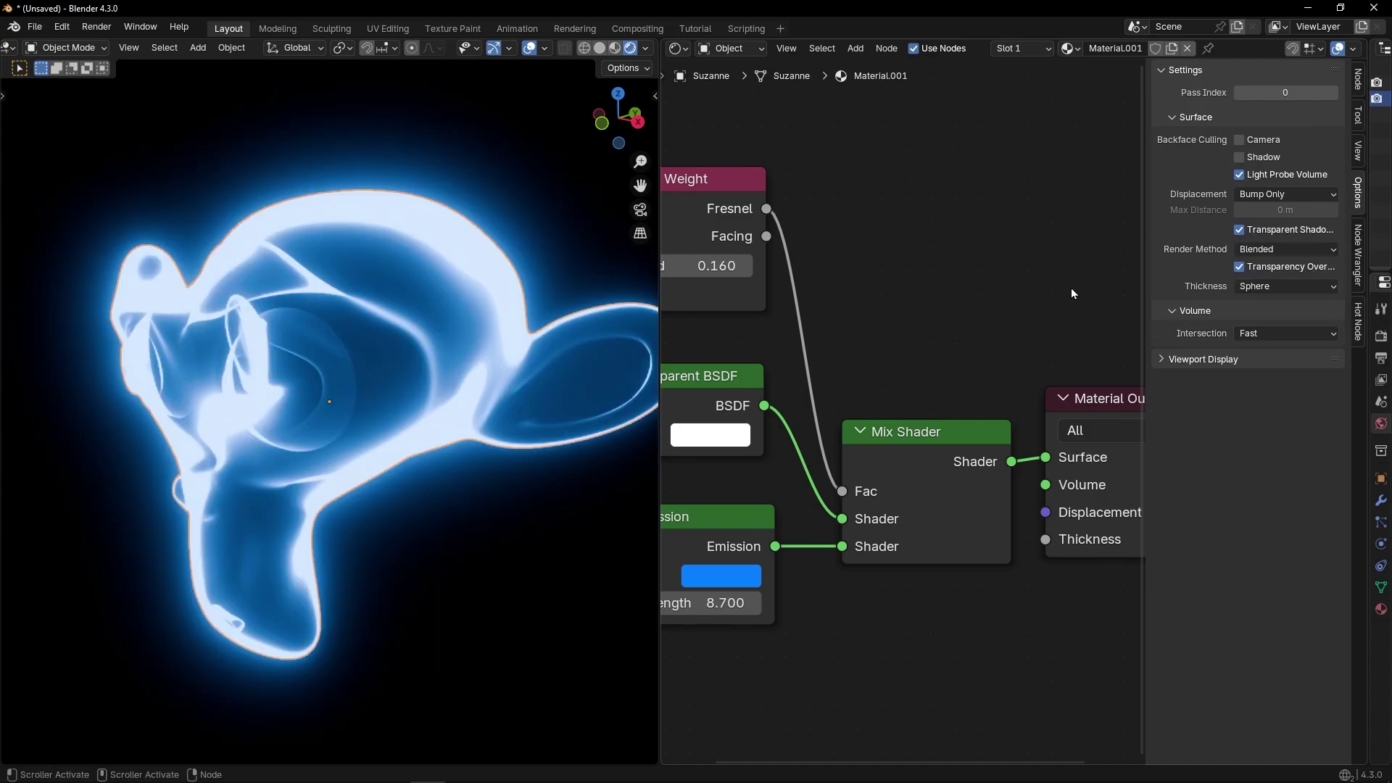
pyautogui.press('n')
pyautogui.moveTo(443, 372); pyautogui.dragTo(373, 413, button='middle')
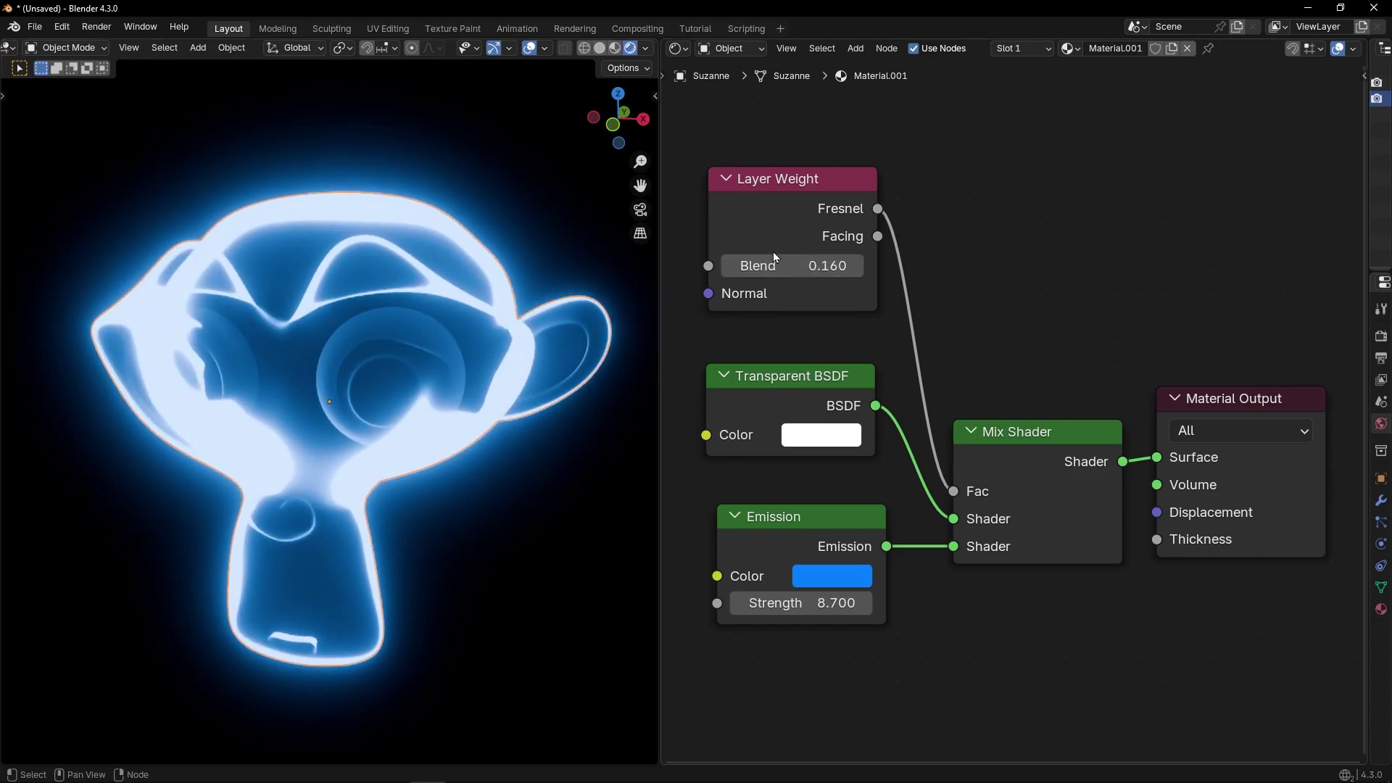
# Feed Layer Weight's Facing output into the Mix Shader factor, settling Blend at 0.040.
pyautogui.moveTo(796, 265); pyautogui.dragTo(761, 265)
pyautogui.moveTo(402, 354); pyautogui.dragTo(522, 329, button='middle')
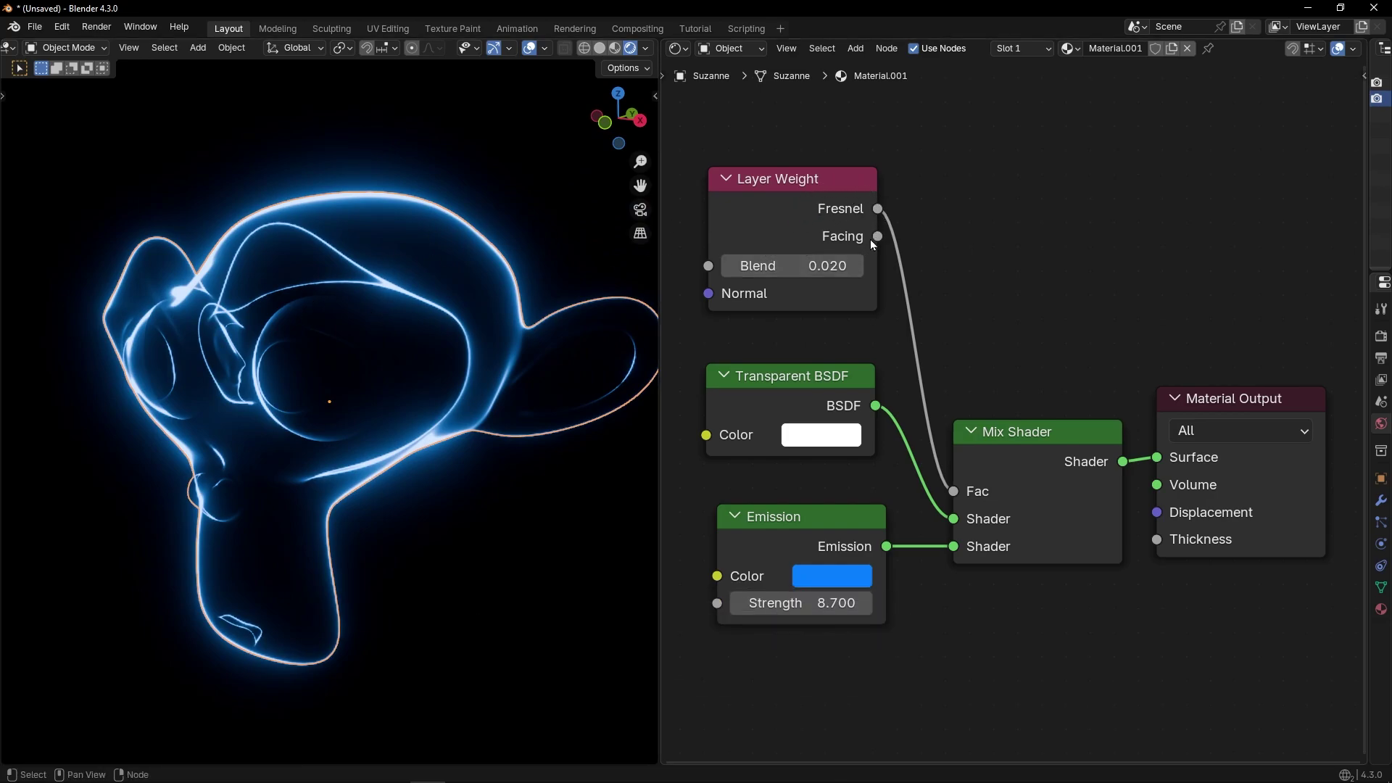
pyautogui.moveTo(877, 236); pyautogui.dragTo(954, 493)
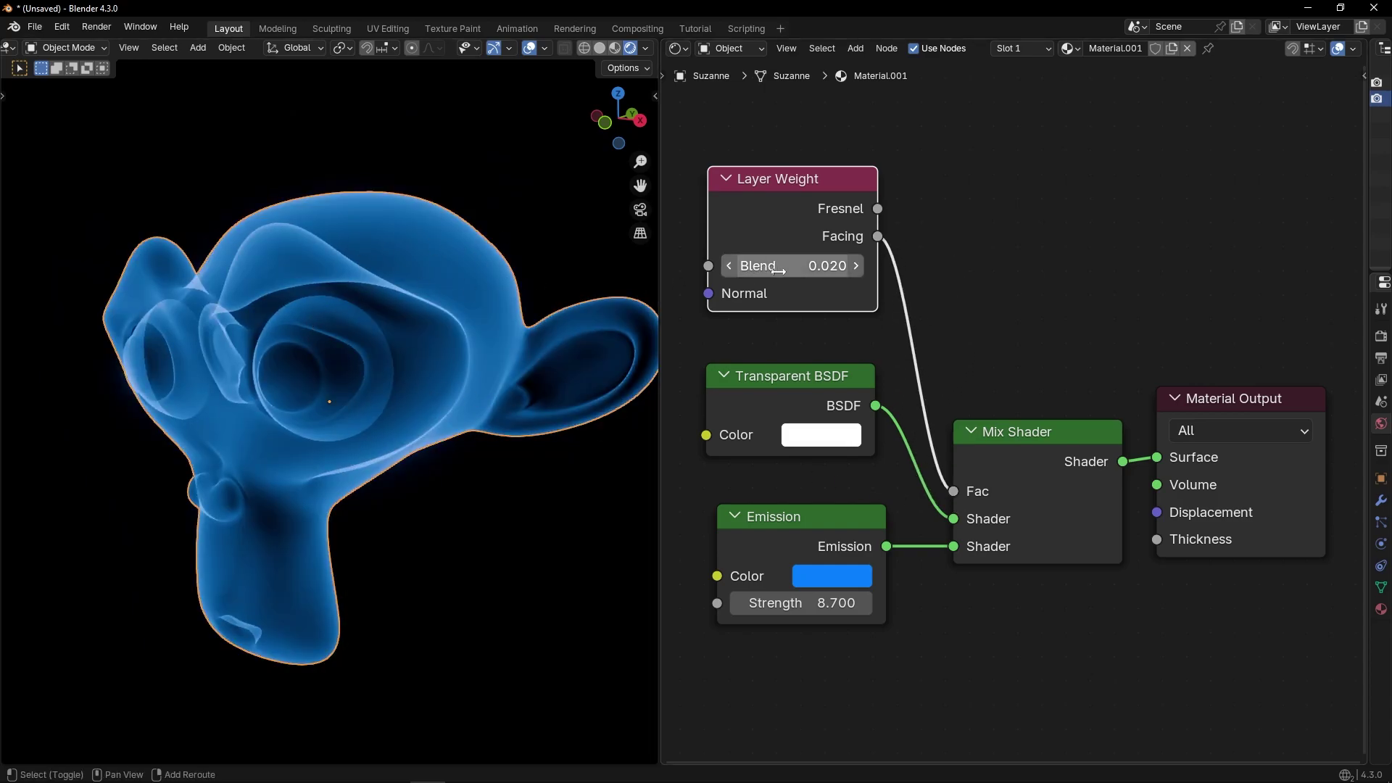
pyautogui.moveTo(797, 265); pyautogui.dragTo(843, 246)
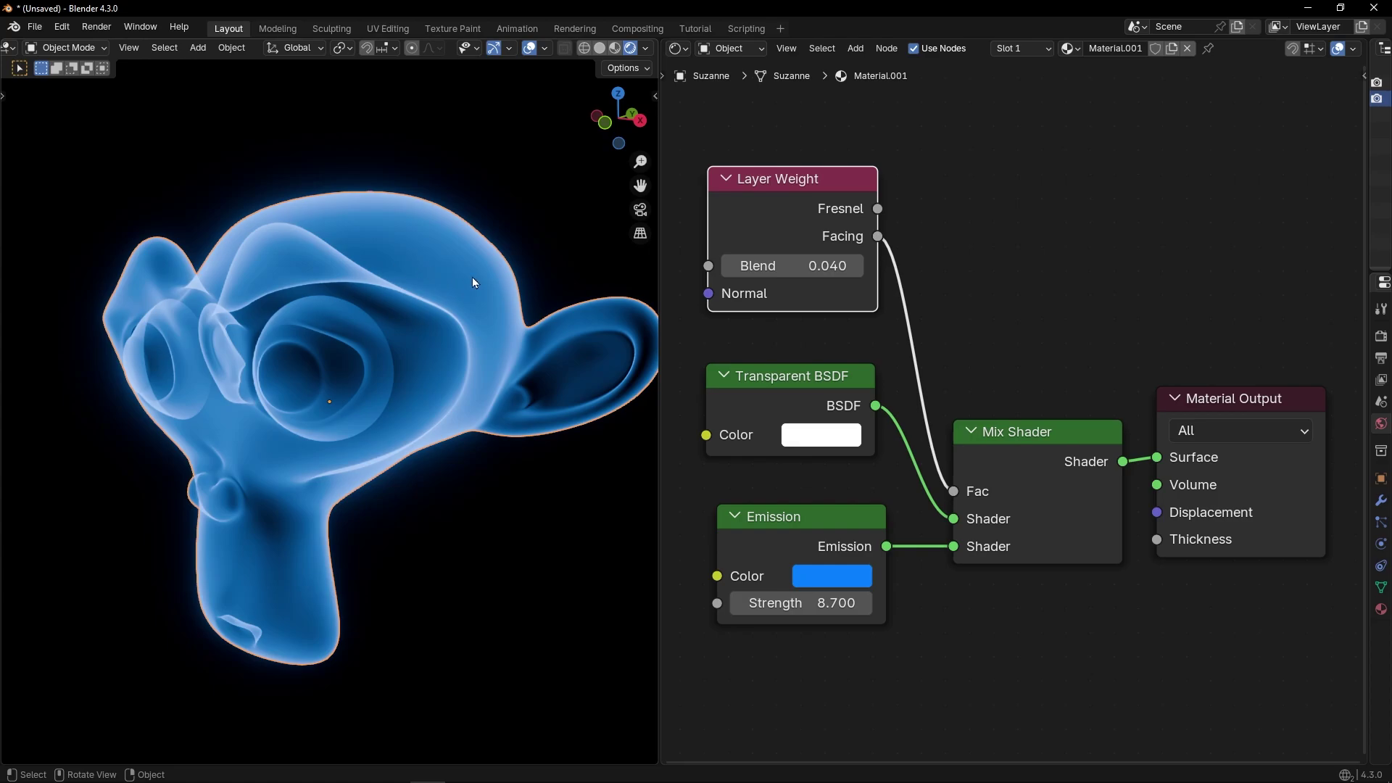
# Insert a Math node into the Facing-to-Mix Shader link, placed beside Layer Weight.
pyautogui.hotkey('shift', 'a')
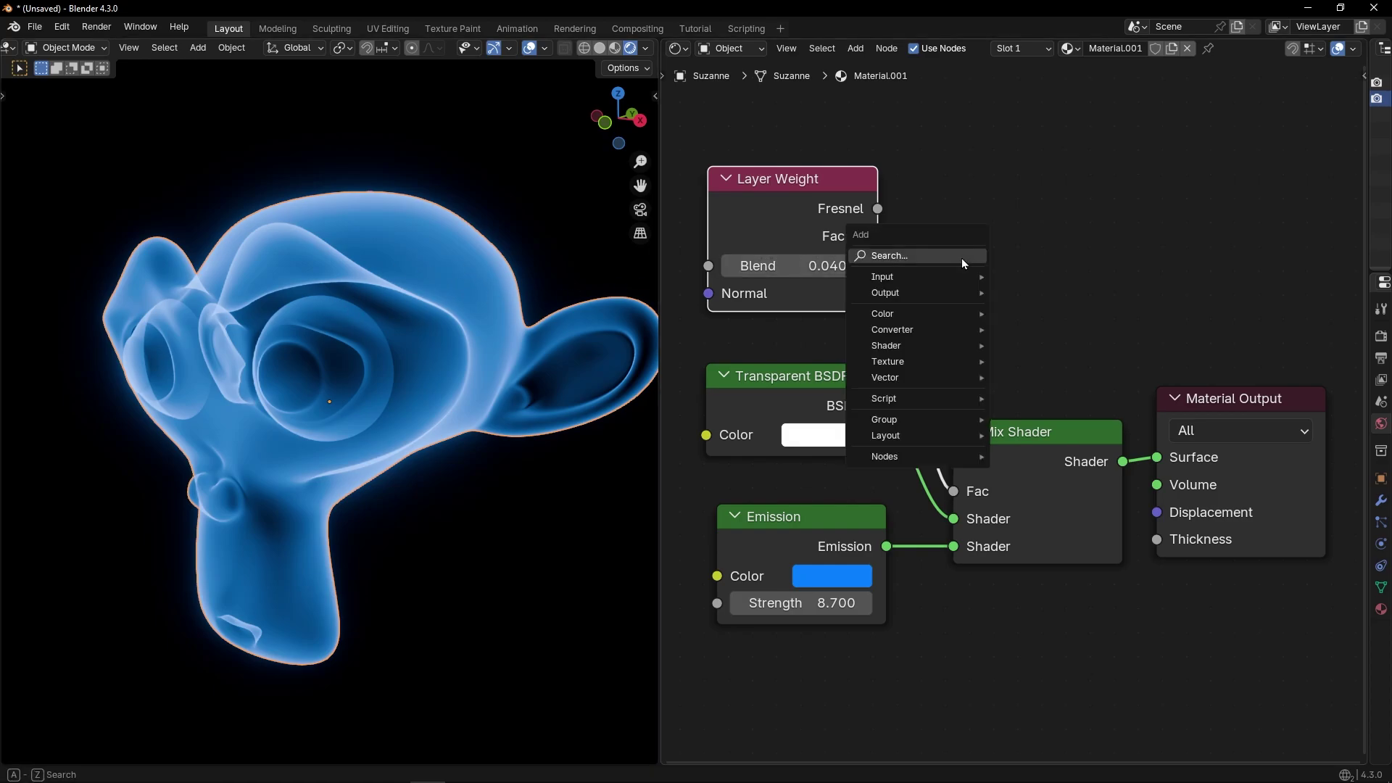
pyautogui.write('add')
pyautogui.press('Return')
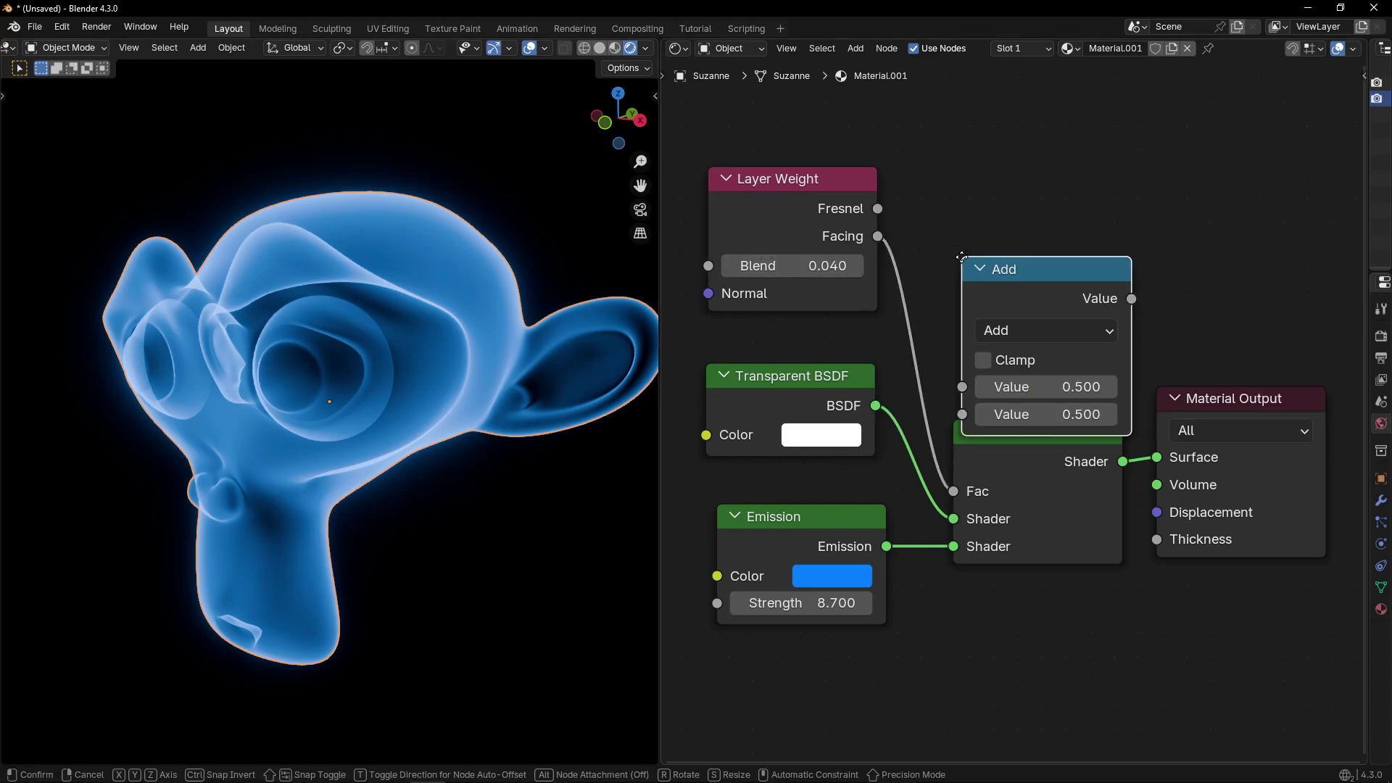
pyautogui.click(919, 232)
pyautogui.moveTo(982, 236); pyautogui.dragTo(1007, 184)
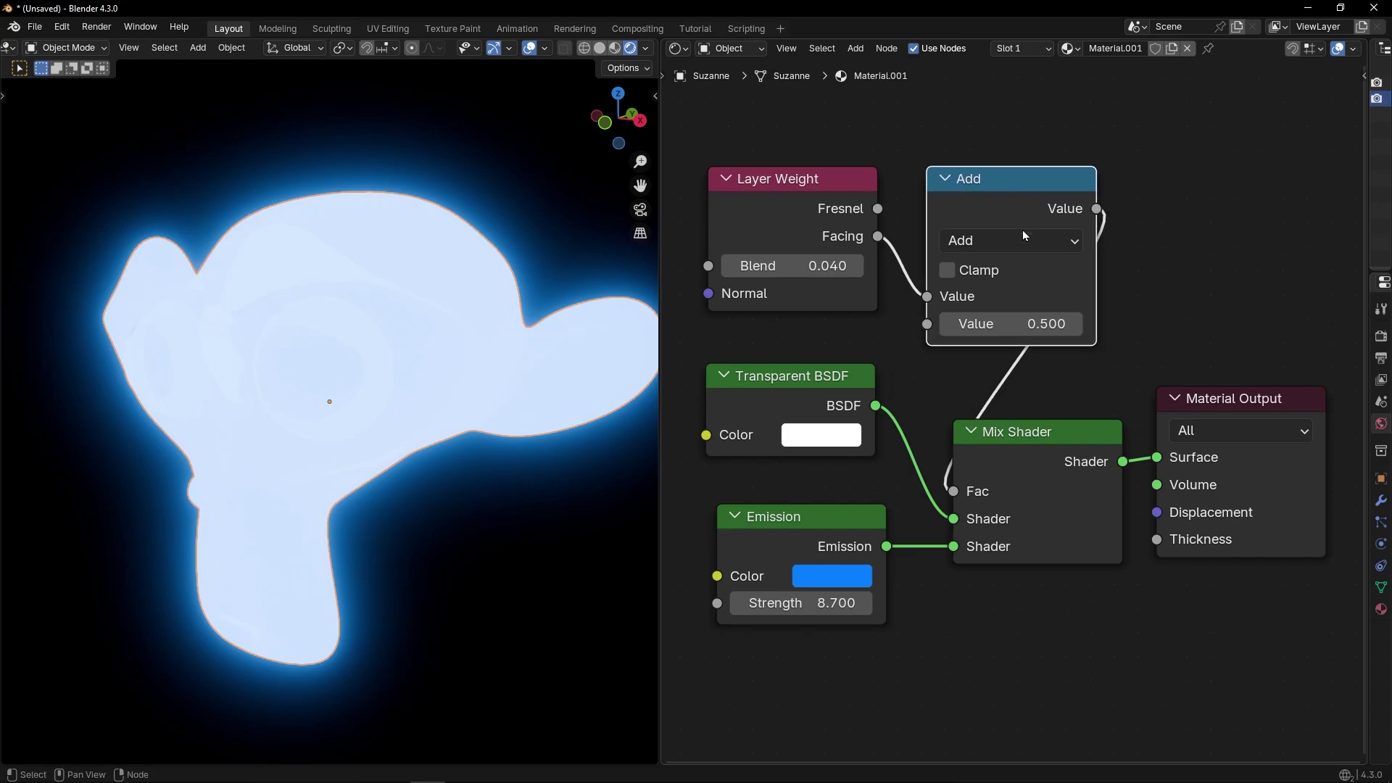
# Switch the math node to Power with Exponent 1, then raise it for more contrast.
pyautogui.click(1011, 239)
pyautogui.click(268, 453)
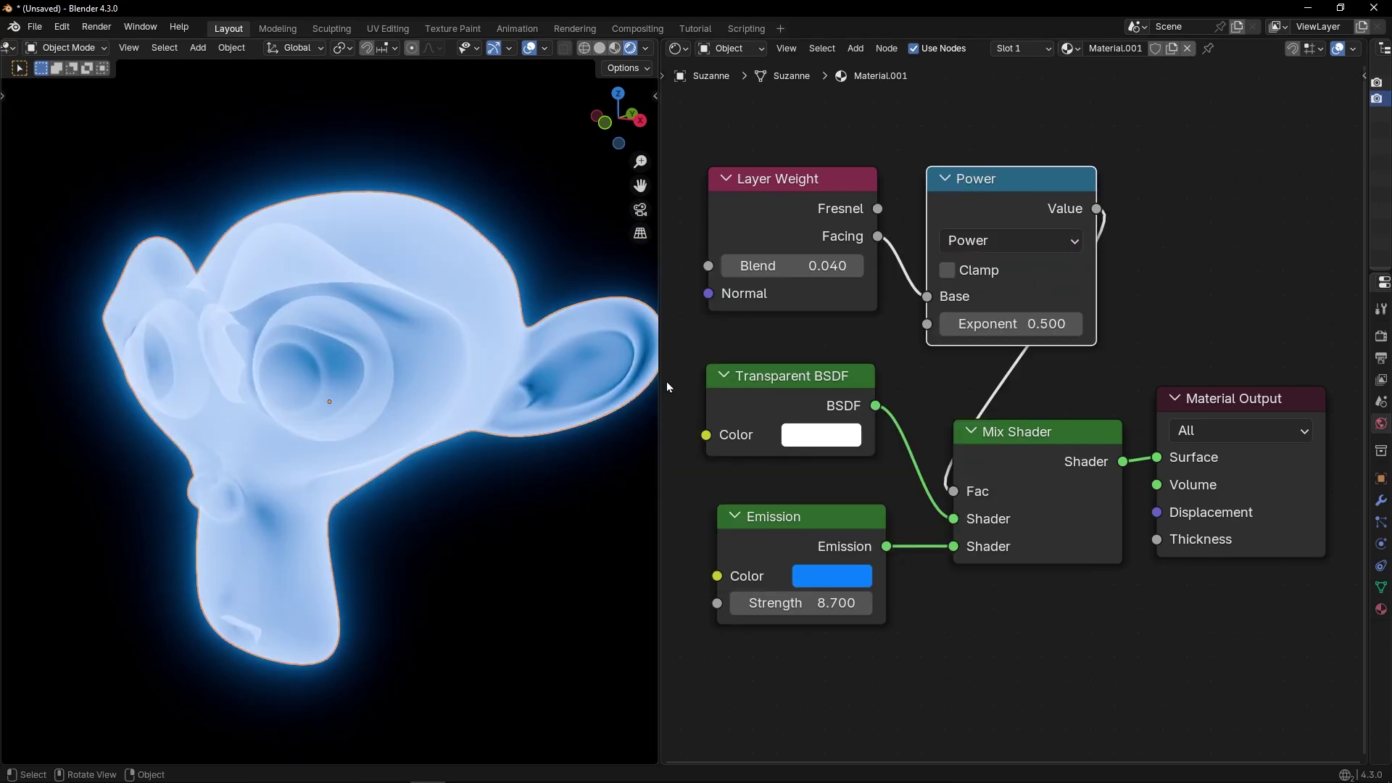
pyautogui.click(1015, 322)
pyautogui.write('1')
pyautogui.press('Return')
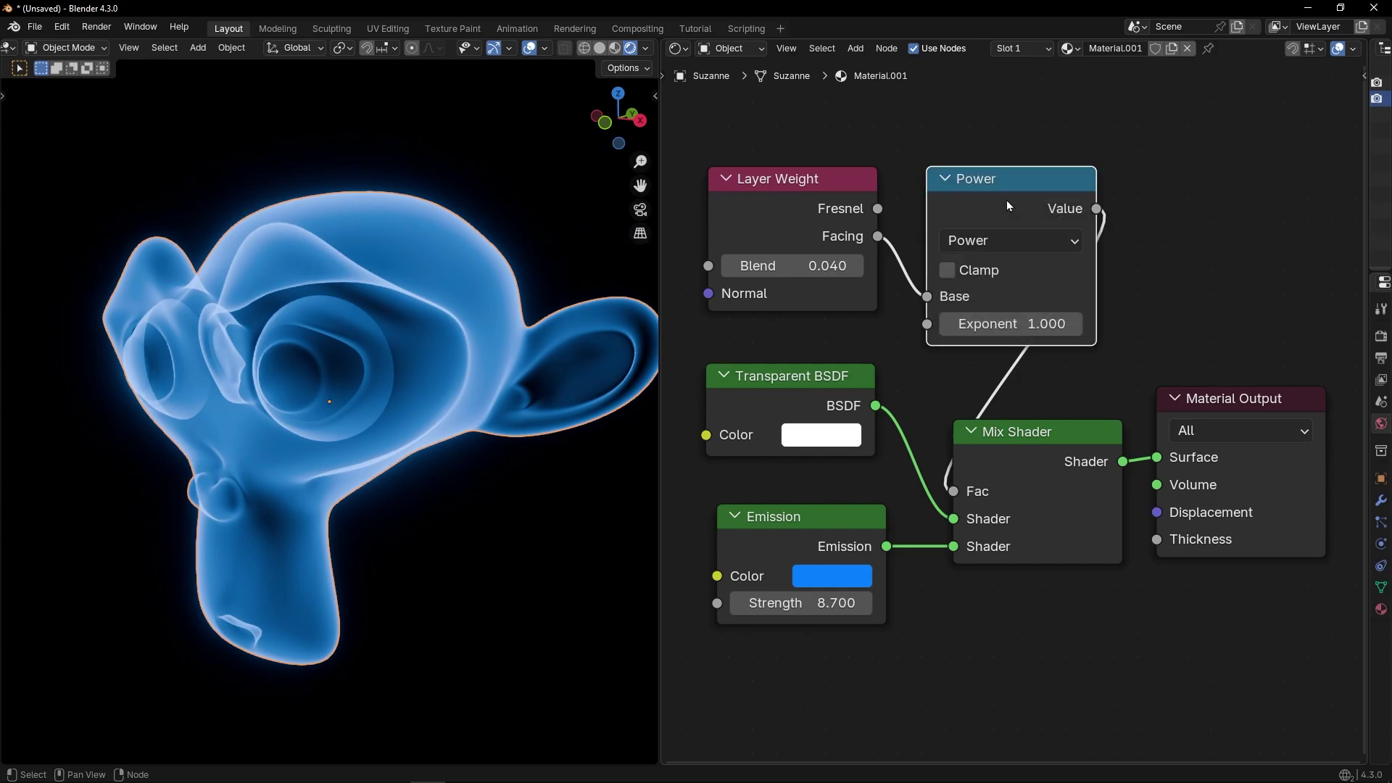
pyautogui.moveTo(1037, 324); pyautogui.dragTo(1114, 323)
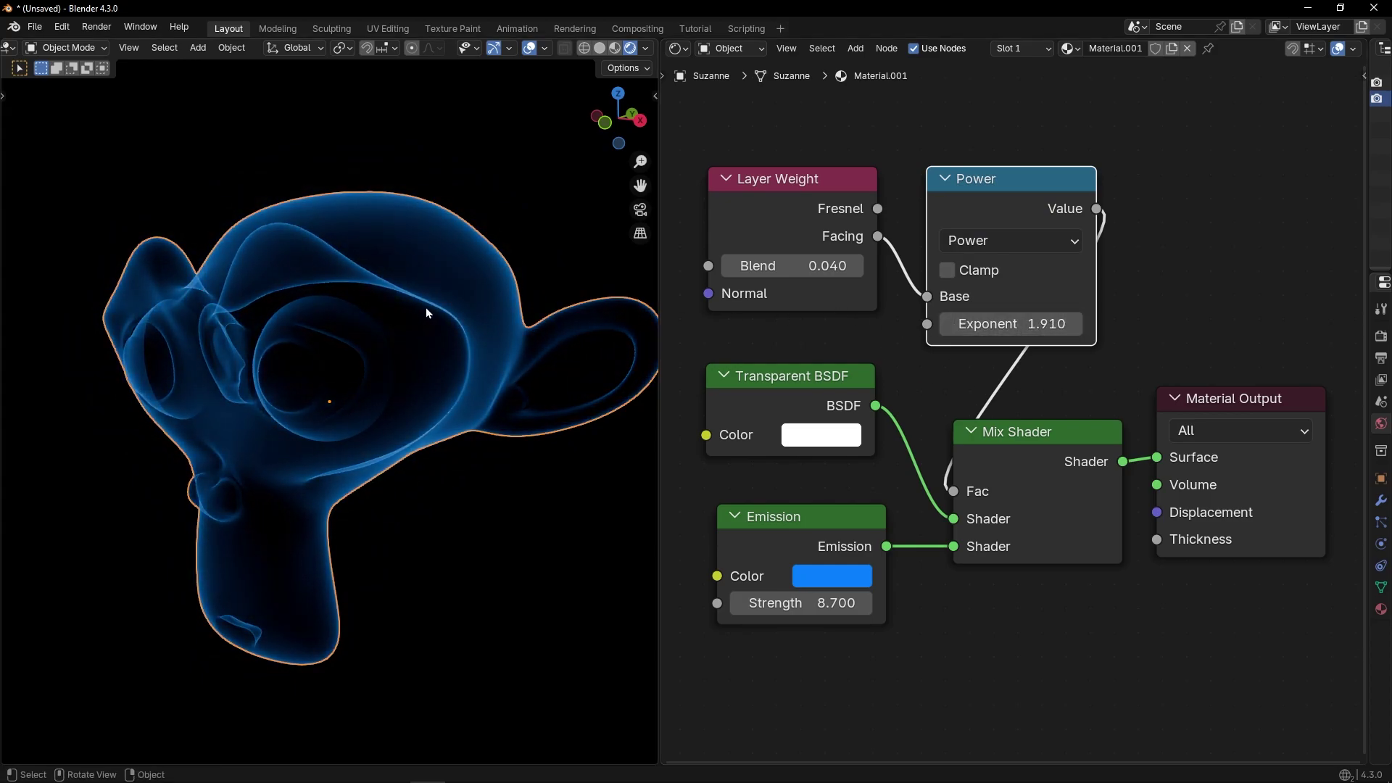
# Wrap the Power node in a frame labelled 'Contrast' and adjust Exponent to 0.810.
pyautogui.hotkey('ctrl', 'j')
pyautogui.press('F2')
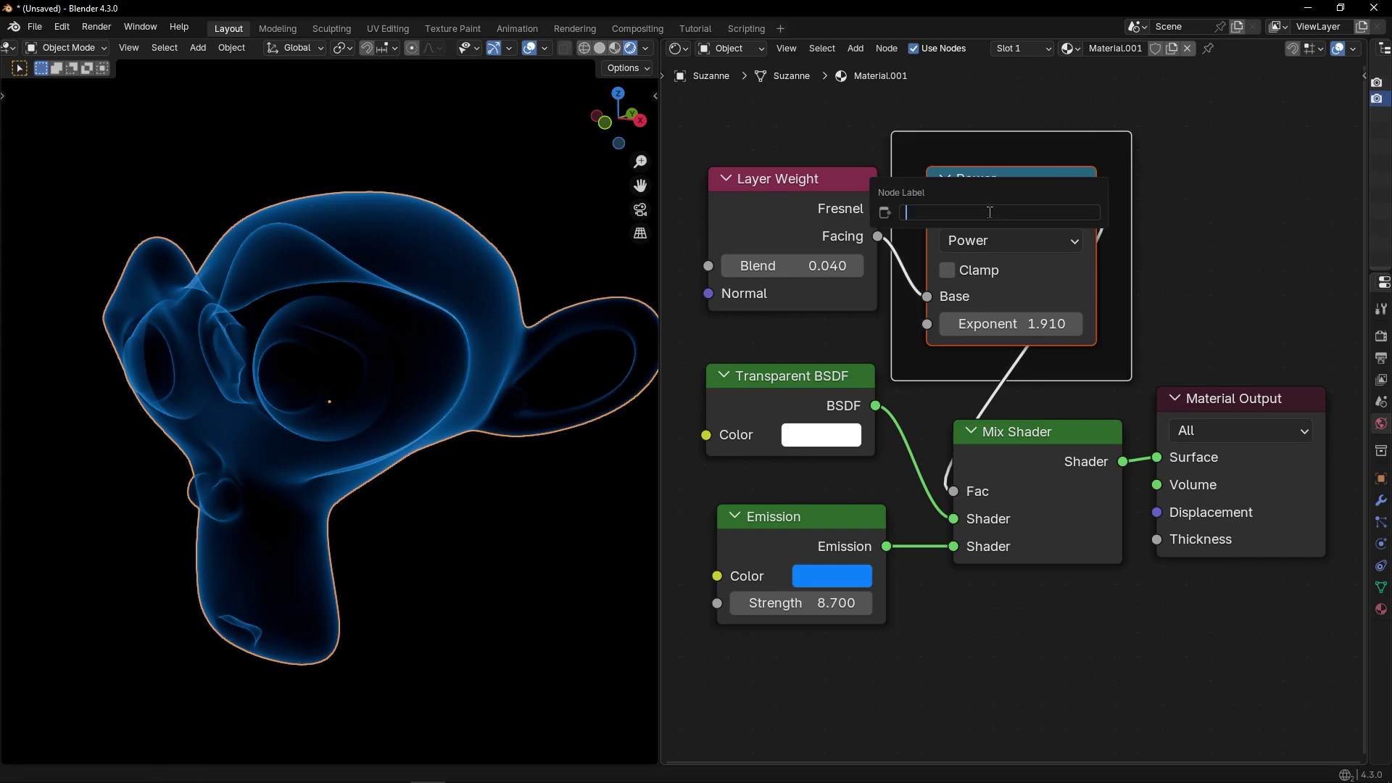
pyautogui.write('Contrast')
pyautogui.press('Return')
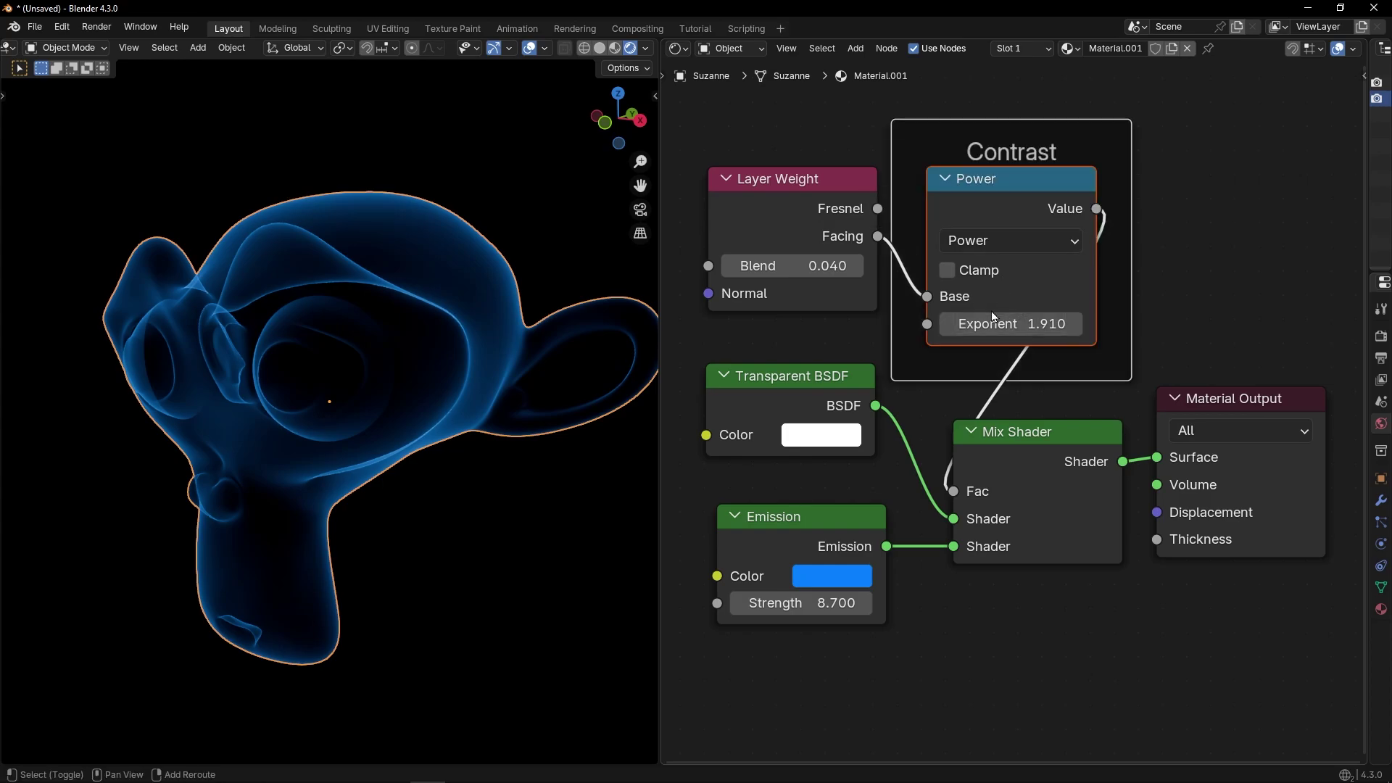
pyautogui.moveTo(993, 316); pyautogui.dragTo(915, 317)
# Connect Layer Weight's Fresnel output to the Power node's Base input.
pyautogui.moveTo(789, 265)
pyautogui.mouseDown()
pyautogui.moveTo(804, 266)
pyautogui.moveTo(789, 266)
pyautogui.mouseUp()
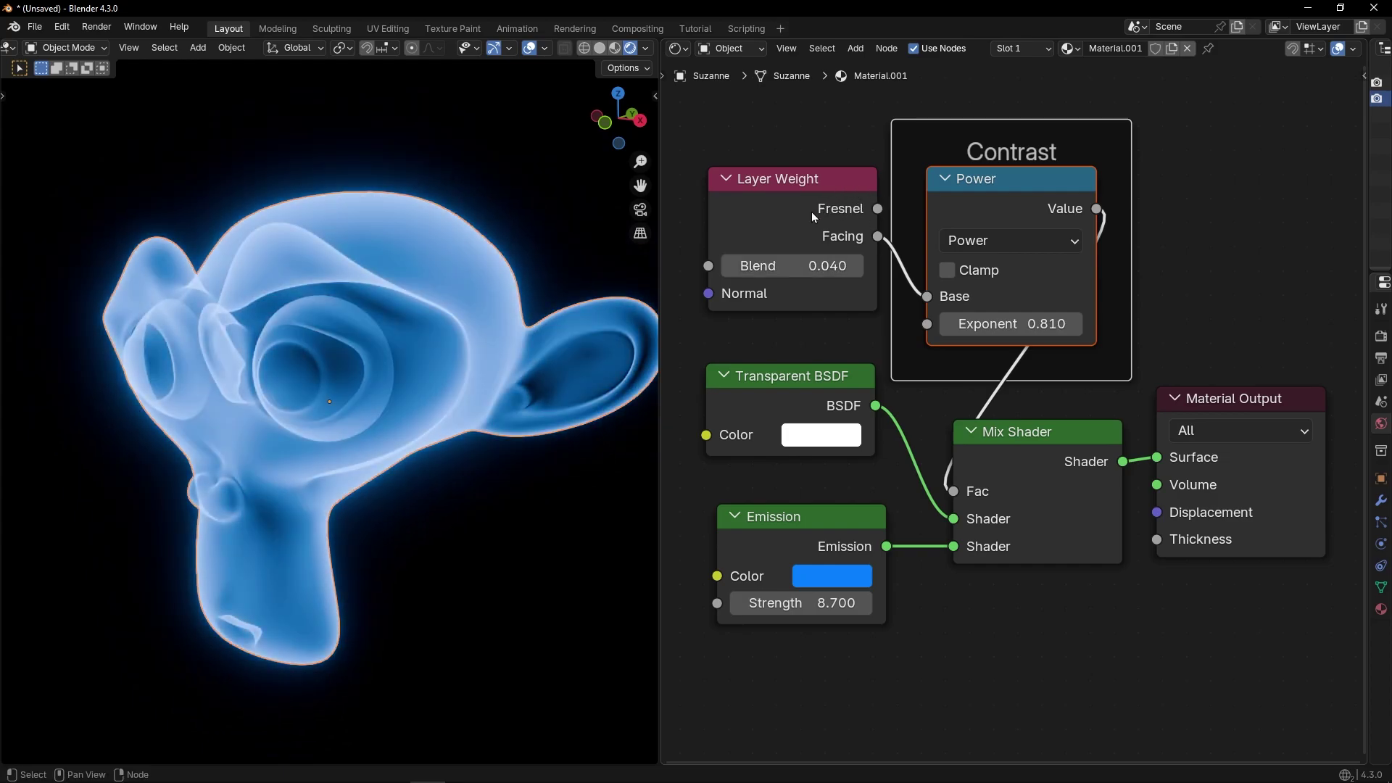
pyautogui.moveTo(877, 209); pyautogui.dragTo(915, 245)
pyautogui.moveTo(922, 293); pyautogui.dragTo(926, 296)
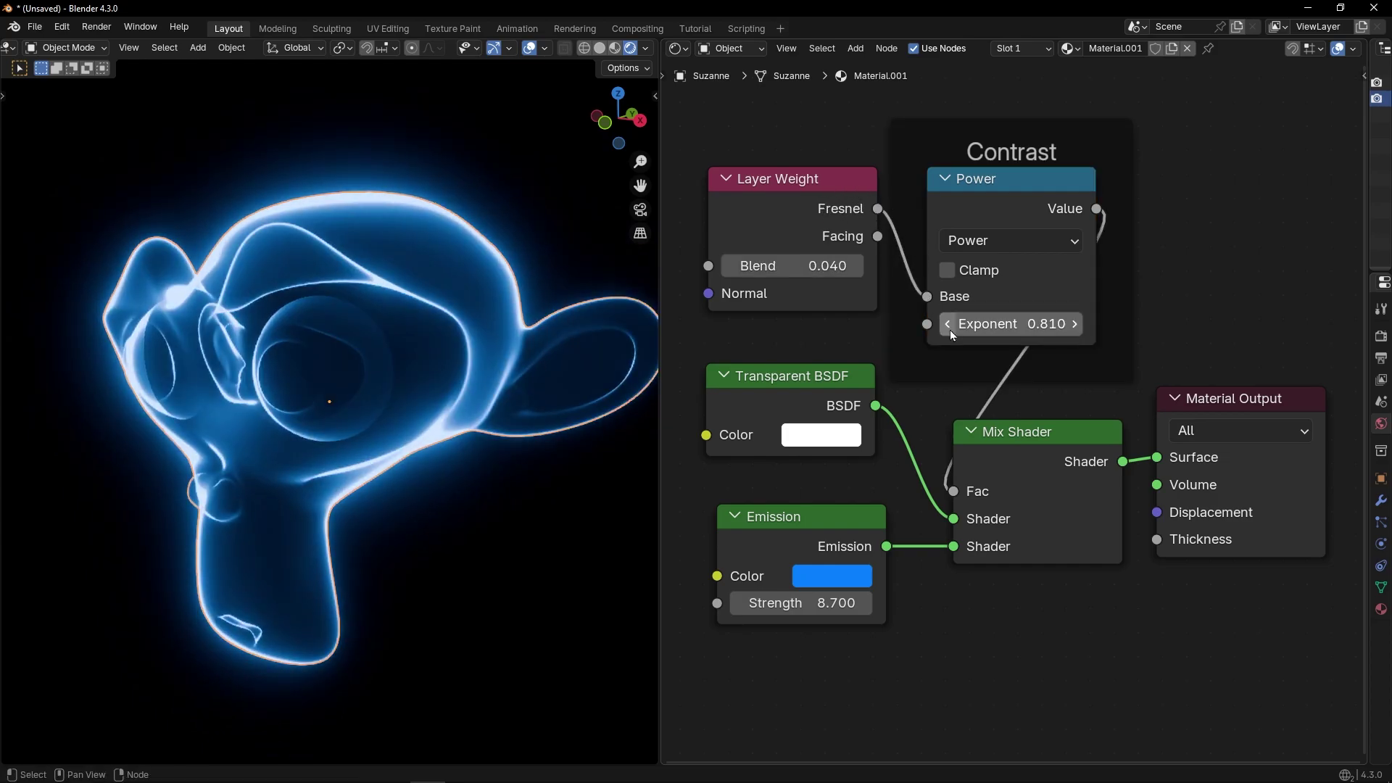
pyautogui.moveTo(471, 392); pyautogui.dragTo(217, 471, button='middle')
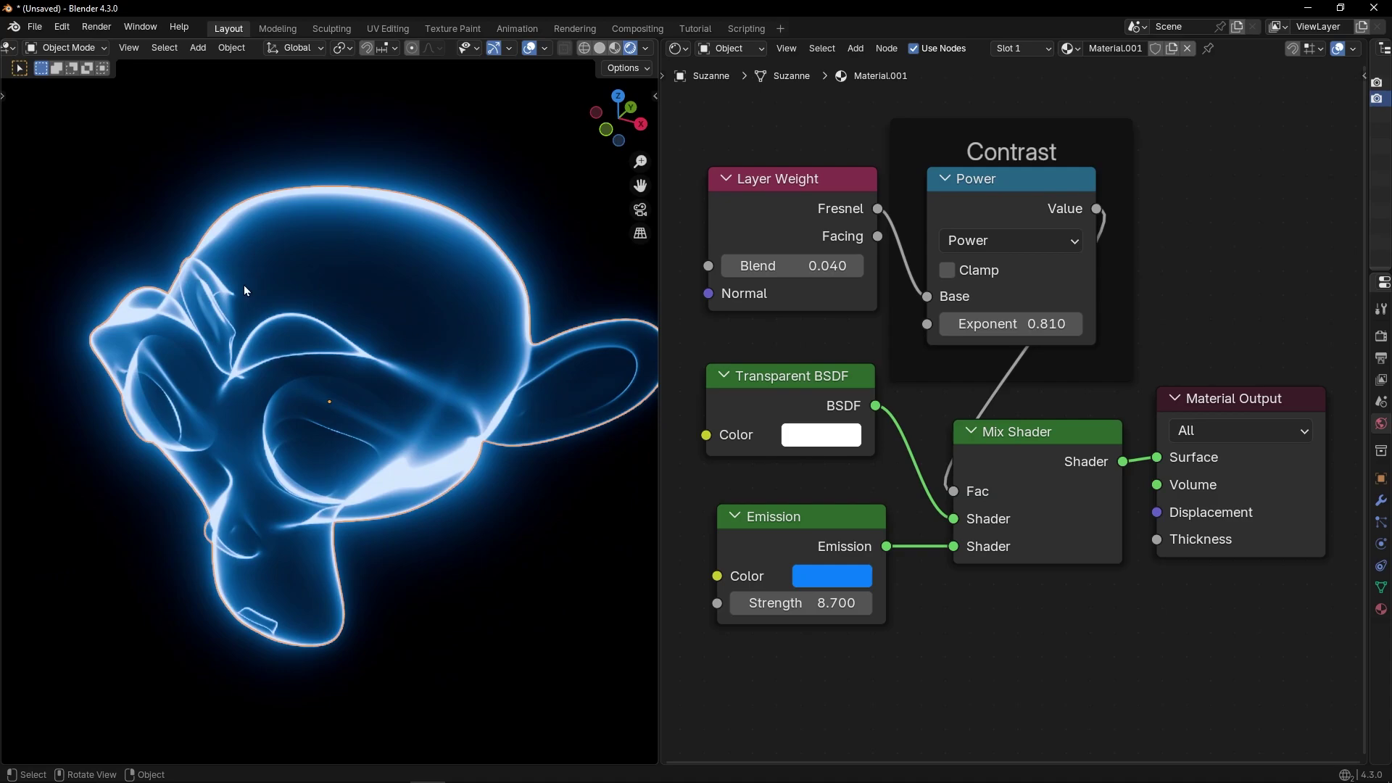
# Shift the emission hue and set Blend 0.030, Exponent 0.790, Emission Strength 26.900.
pyautogui.click(832, 575)
pyautogui.moveTo(971, 275); pyautogui.dragTo(962, 205)
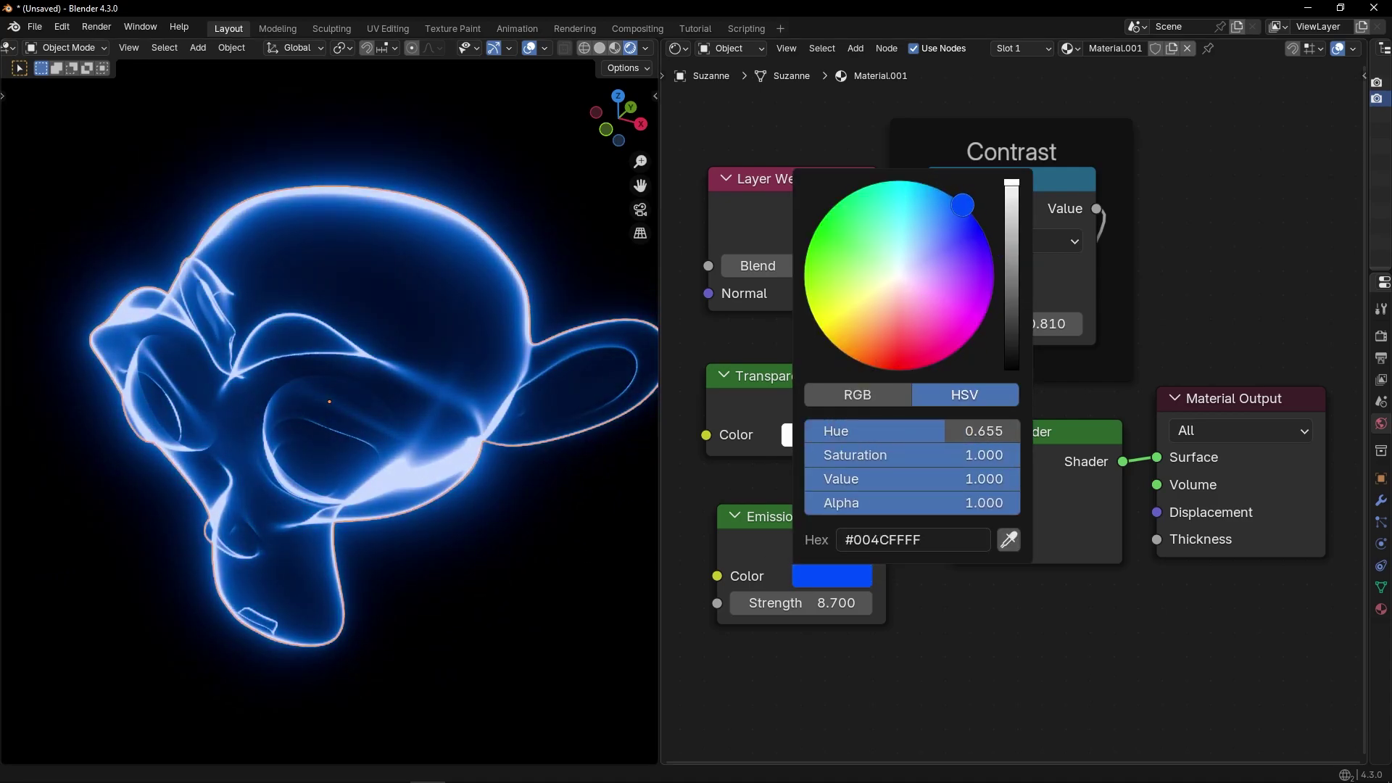
pyautogui.moveTo(792, 266); pyautogui.dragTo(793, 265)
pyautogui.moveTo(1011, 324)
pyautogui.mouseDown()
pyautogui.moveTo(1058, 323)
pyautogui.moveTo(1009, 323)
pyautogui.mouseUp()
pyautogui.moveTo(801, 603); pyautogui.dragTo(856, 602)
pyautogui.moveTo(464, 476); pyautogui.dragTo(585, 510, button='middle')
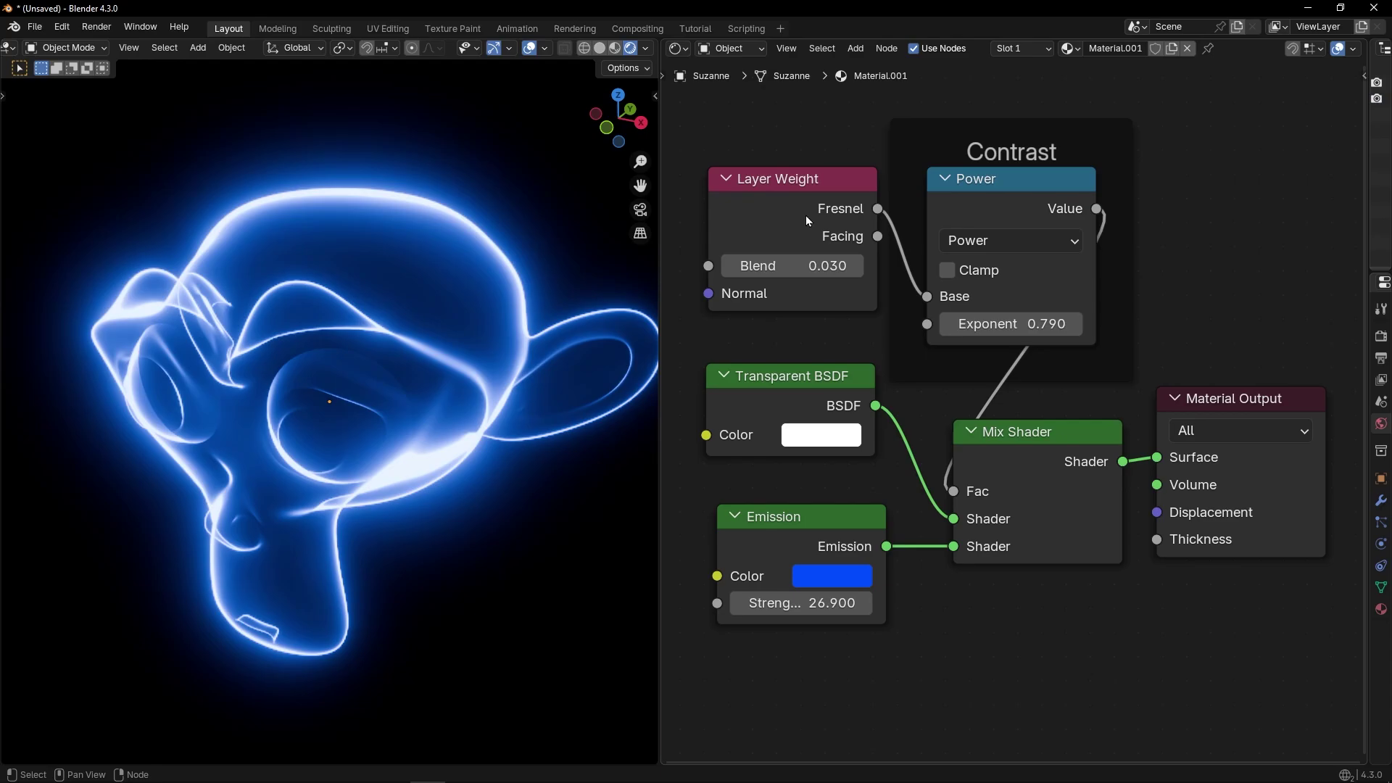
pyautogui.moveTo(806, 215)
pyautogui.mouseDown()
pyautogui.moveTo(781, 203)
pyautogui.moveTo(813, 193)
pyautogui.mouseUp()
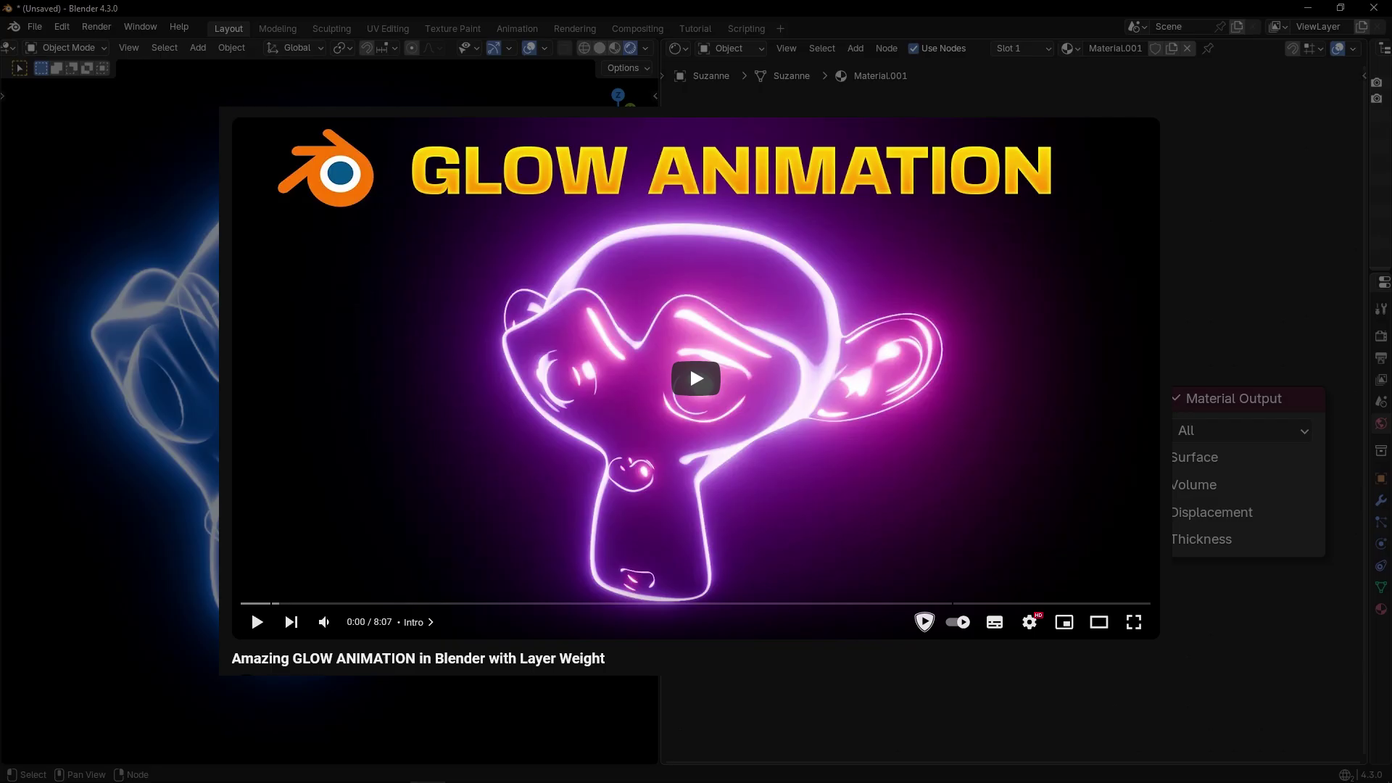